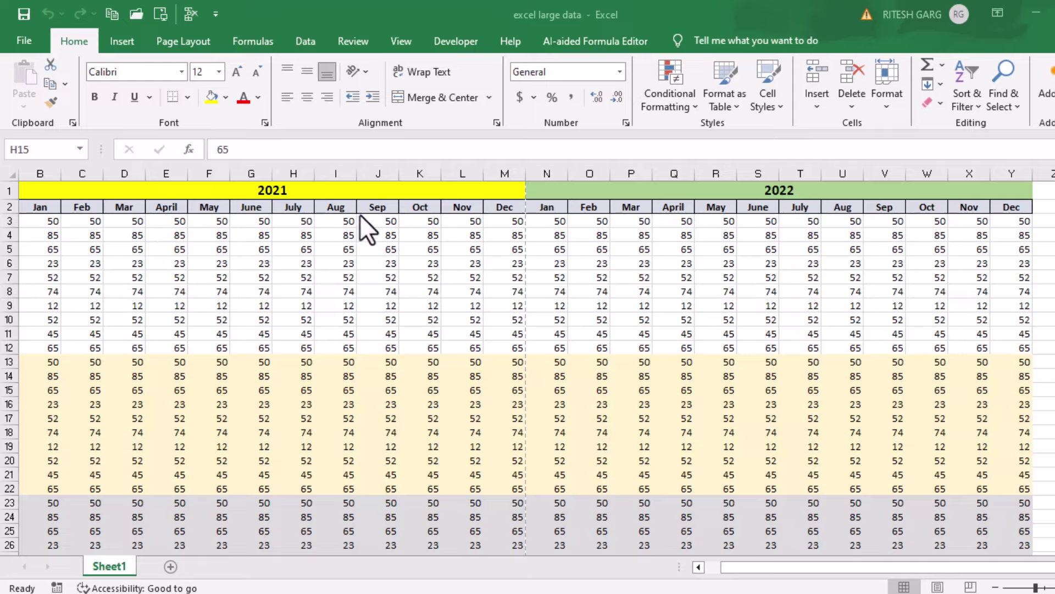
Step: Review the 2021/2022 monthly data rows, then bring up the print preview with Ctrl+P
{"action": "scroll", "coordinate": [438, 318], "scroll_direction": "down", "scroll_amount": 4}
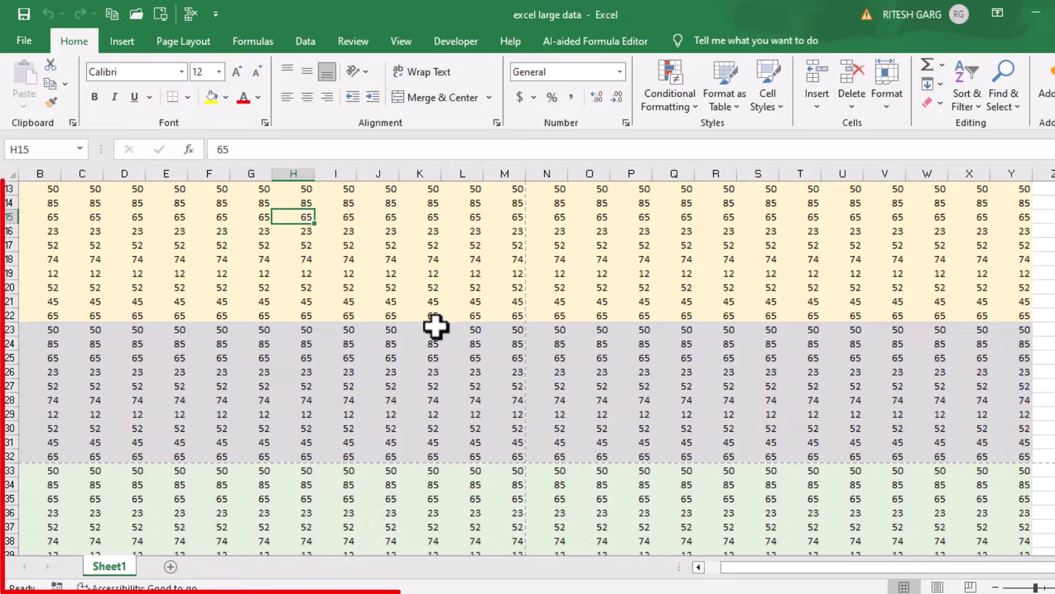
{"action": "scroll", "coordinate": [433, 330], "scroll_direction": "down", "scroll_amount": 7}
{"action": "scroll", "coordinate": [434, 329], "scroll_direction": "down", "scroll_amount": 5}
{"action": "scroll", "coordinate": [433, 330], "scroll_direction": "down", "scroll_amount": 3}
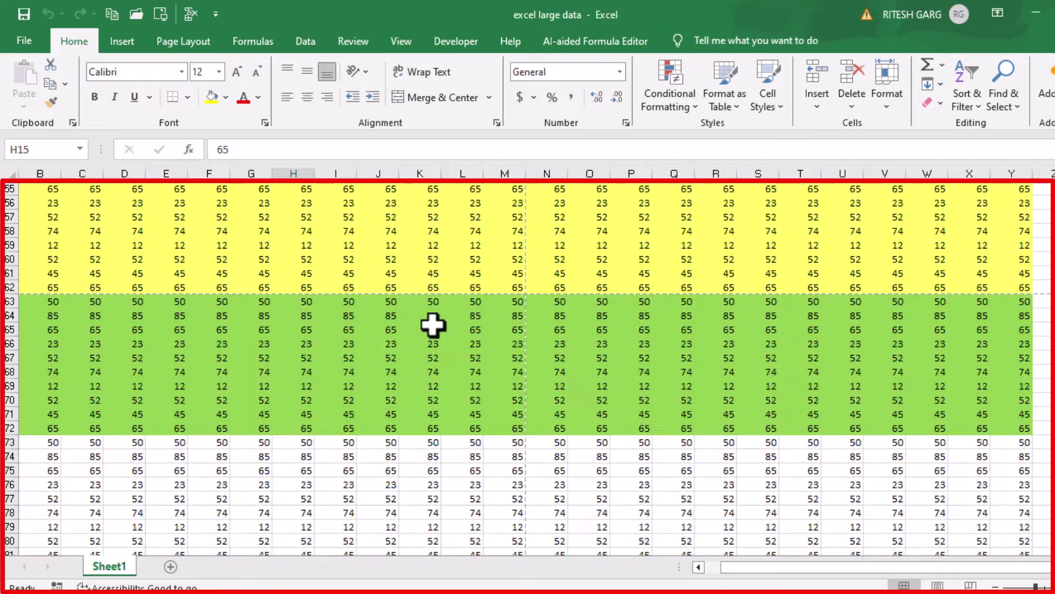
{"action": "scroll", "coordinate": [433, 327], "scroll_direction": "up", "scroll_amount": 3}
{"action": "scroll", "coordinate": [435, 325], "scroll_direction": "up", "scroll_amount": 8}
{"action": "scroll", "coordinate": [435, 324], "scroll_direction": "up", "scroll_amount": 6}
{"action": "scroll", "coordinate": [440, 324], "scroll_direction": "up", "scroll_amount": 2}
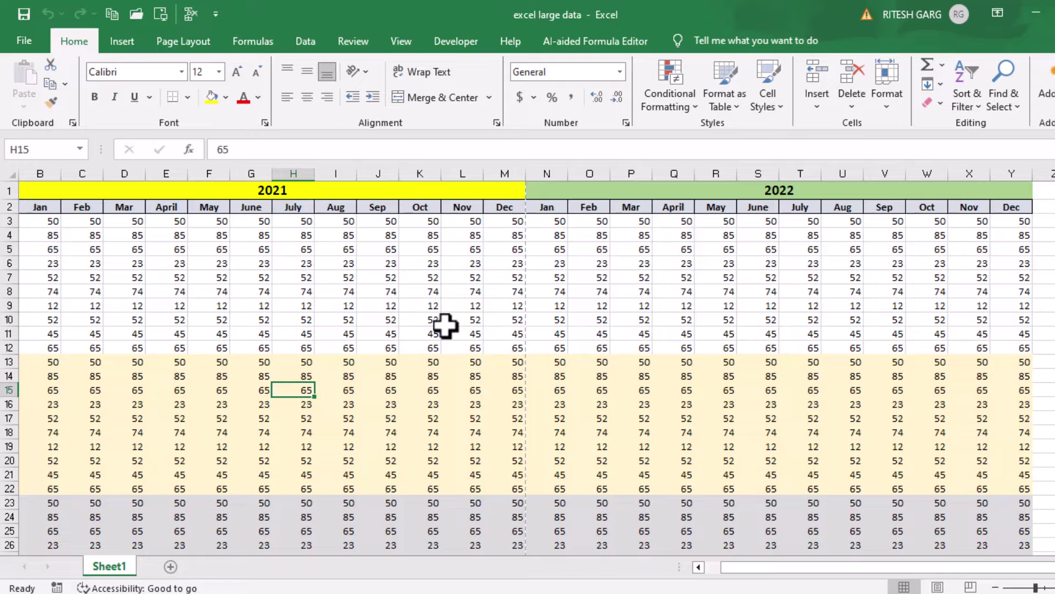
{"action": "key", "text": "ctrl+p"}
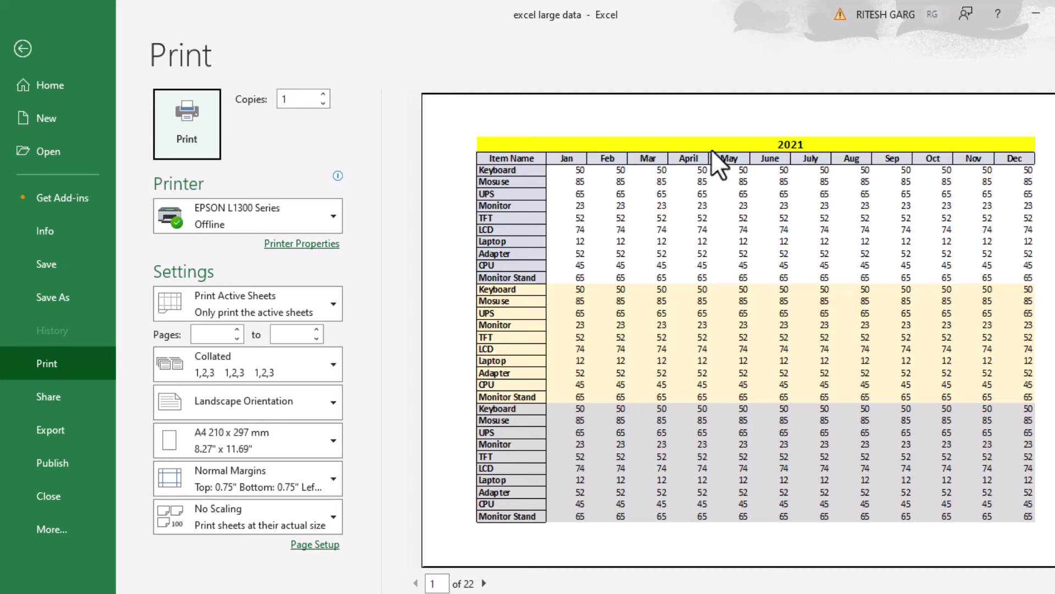
Step: Scroll the print preview to page 15 of 22, a 2022 table page lacking labels
{"action": "scroll", "coordinate": [751, 264], "scroll_direction": "down", "scroll_amount": 3}
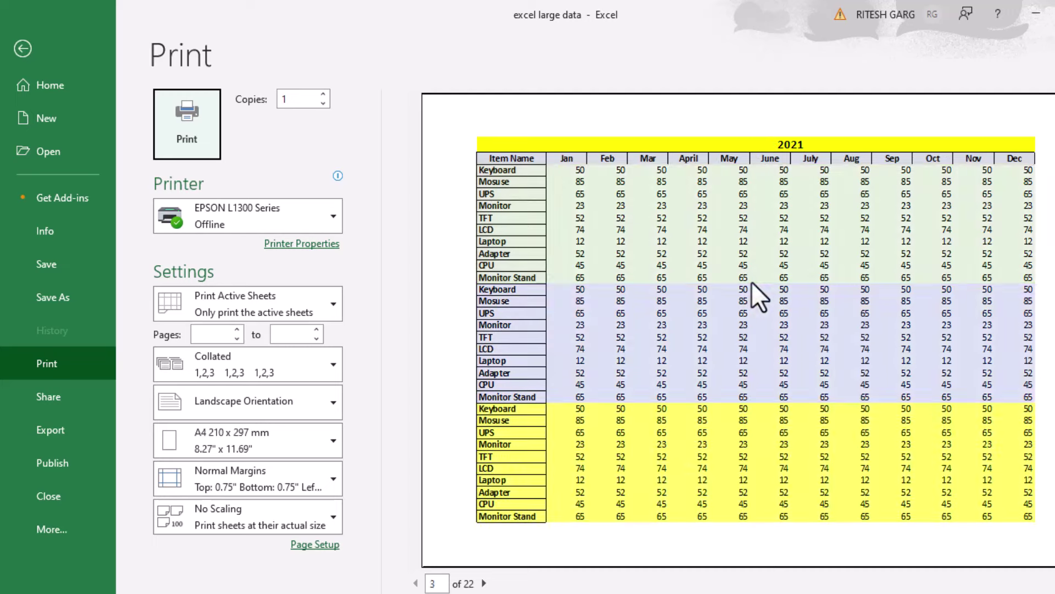
{"action": "scroll", "coordinate": [751, 282], "scroll_direction": "down", "scroll_amount": 4}
{"action": "scroll", "coordinate": [752, 288], "scroll_direction": "down", "scroll_amount": 3}
{"action": "scroll", "coordinate": [753, 294], "scroll_direction": "down", "scroll_amount": 3}
{"action": "scroll", "coordinate": [753, 296], "scroll_direction": "down", "scroll_amount": 1}
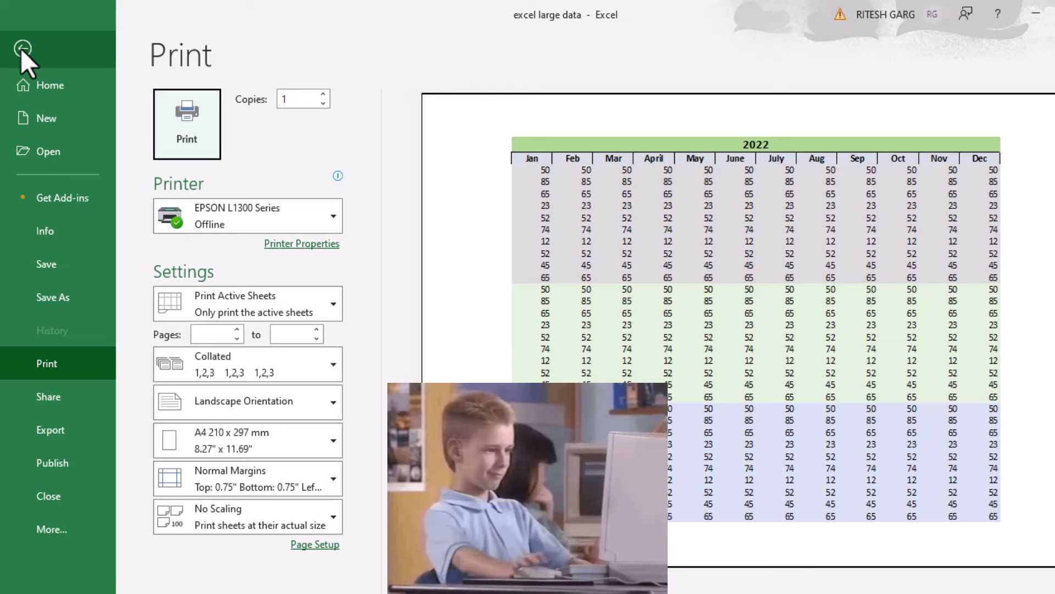
Step: Return to the worksheet and check the row's full extent with Ctrl+Right and Ctrl+Left
{"action": "left_click", "coordinate": [22, 49]}
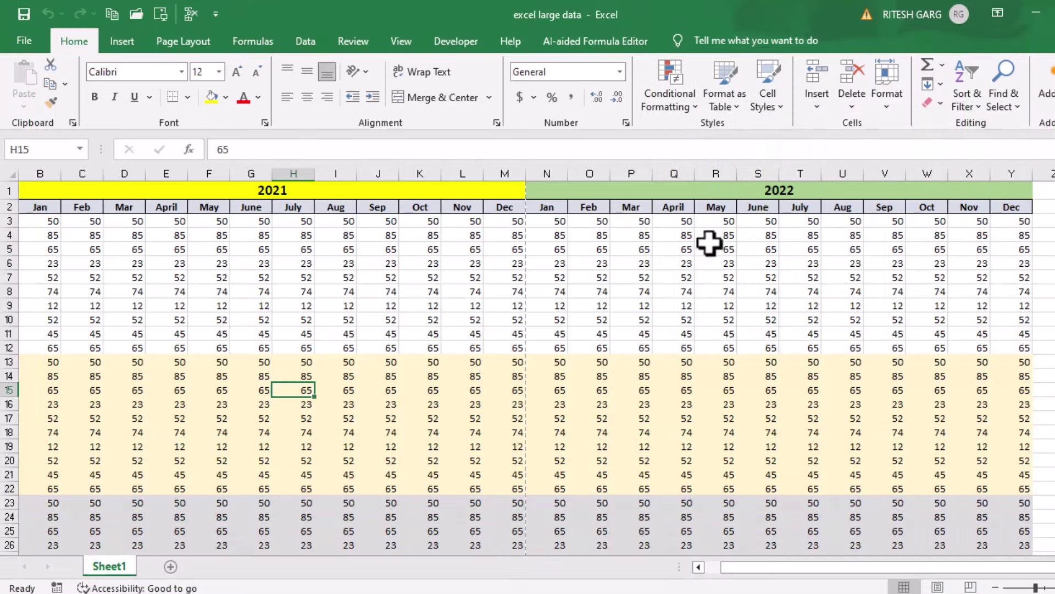
{"action": "left_click", "coordinate": [68, 231]}
{"action": "key", "text": "ctrl+Right"}
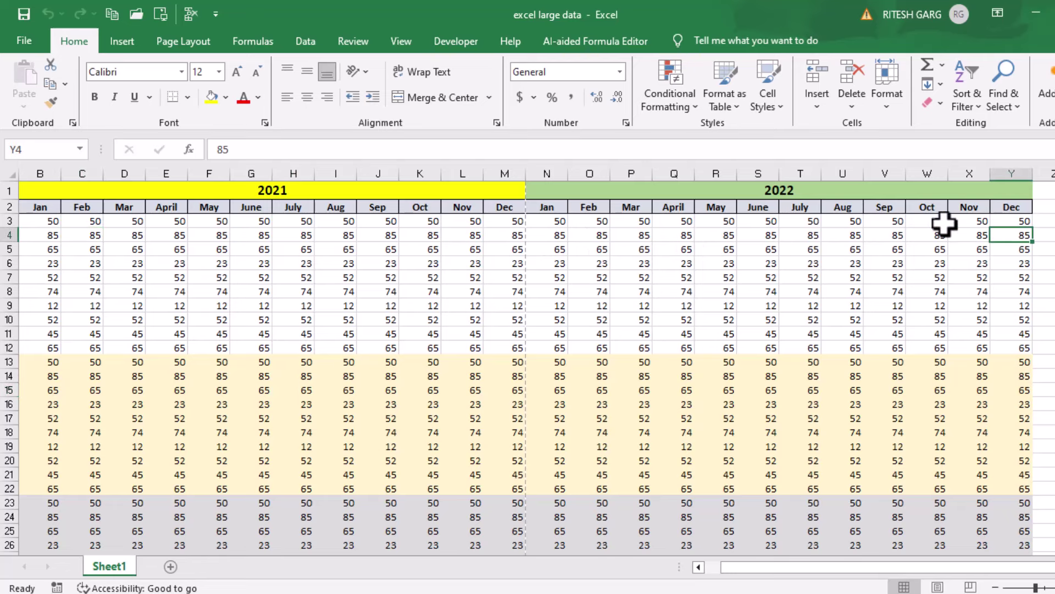
{"action": "key", "text": "ctrl+Left"}
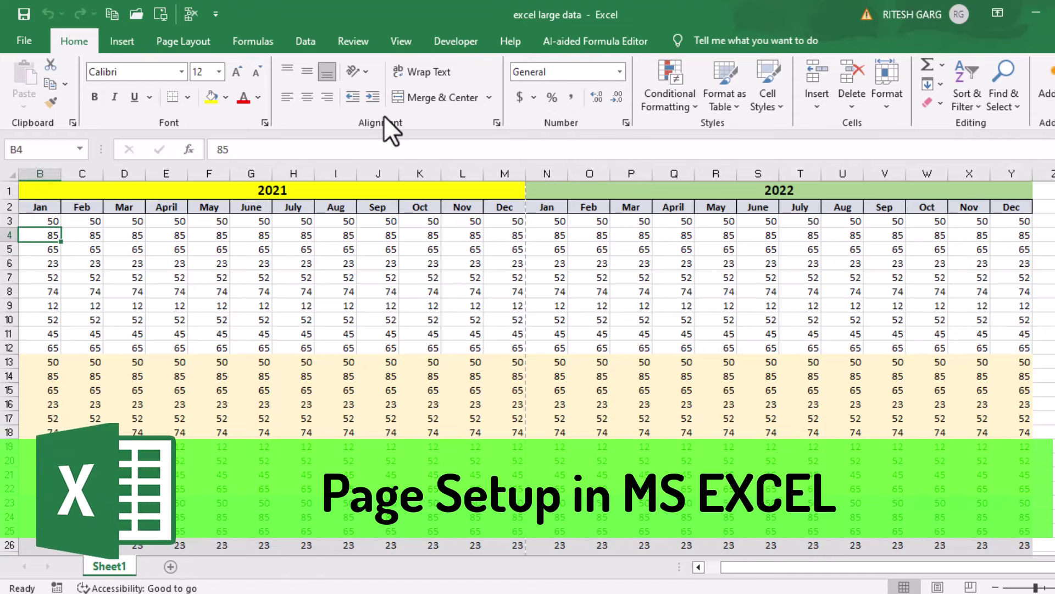
Step: Set the paper size to A4 and apply Narrow margins on the Page Layout tab
{"action": "left_click", "coordinate": [183, 45]}
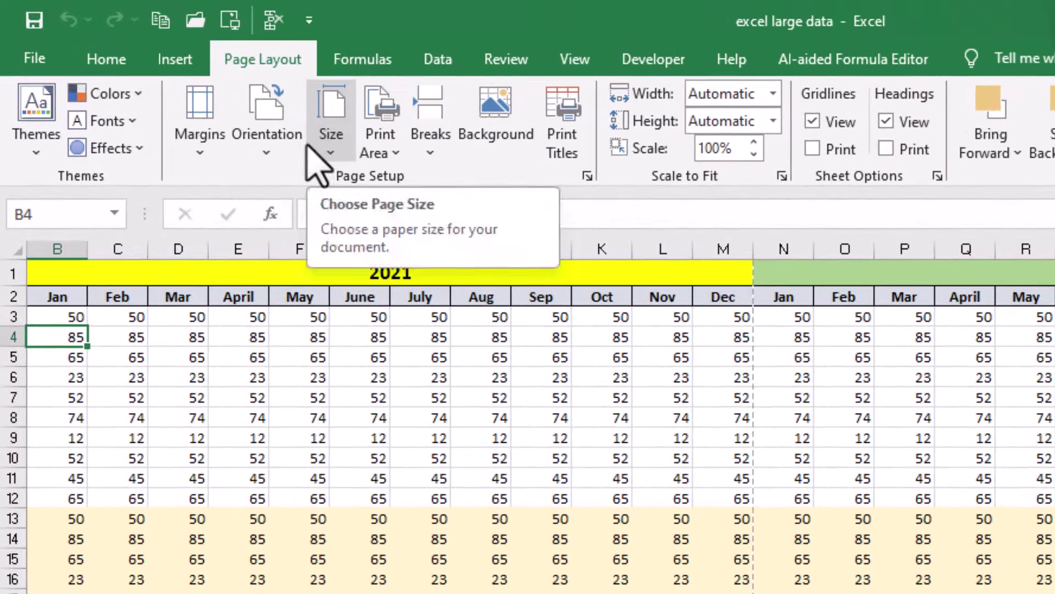
{"action": "left_click", "coordinate": [324, 136]}
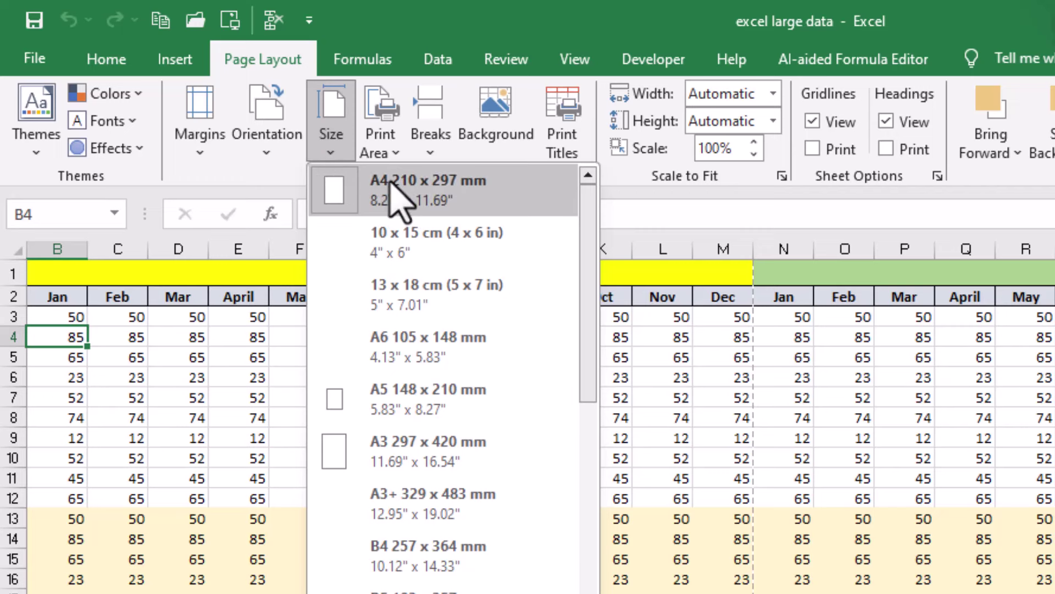
{"action": "left_click", "coordinate": [225, 366]}
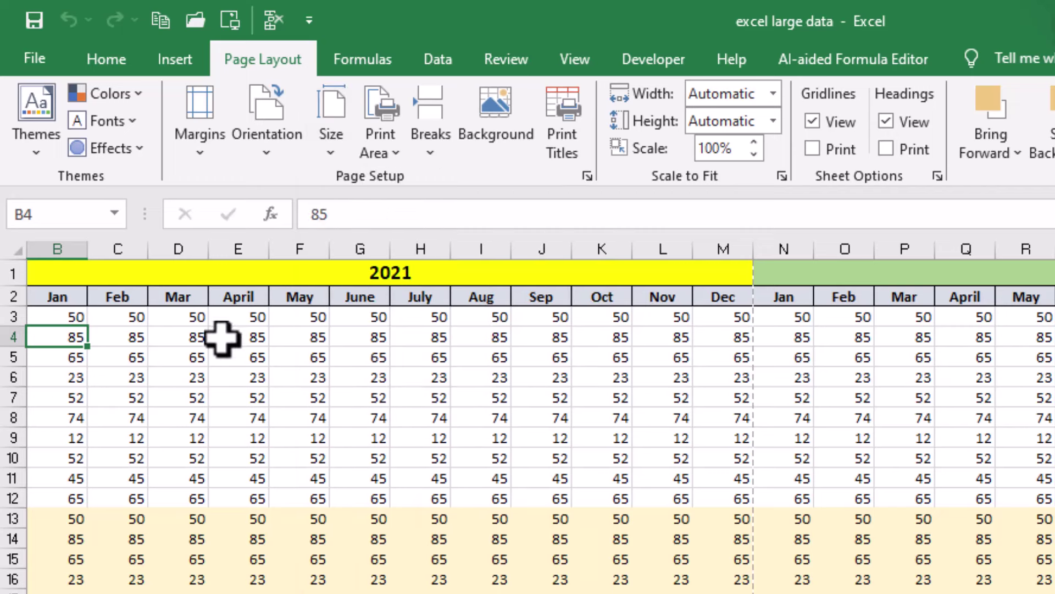
{"action": "left_click", "coordinate": [187, 149]}
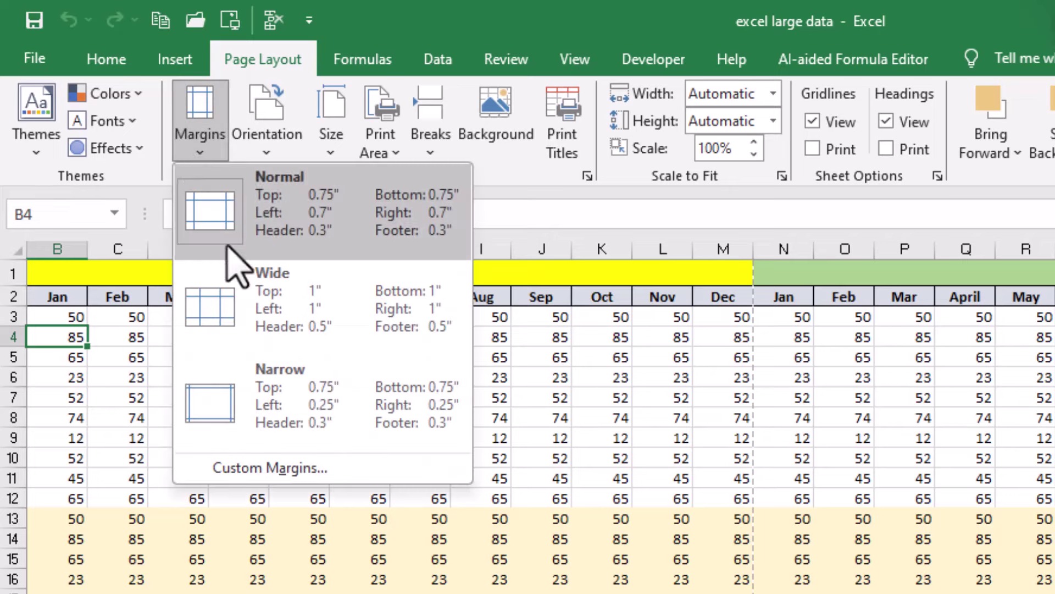
{"action": "left_click", "coordinate": [286, 380]}
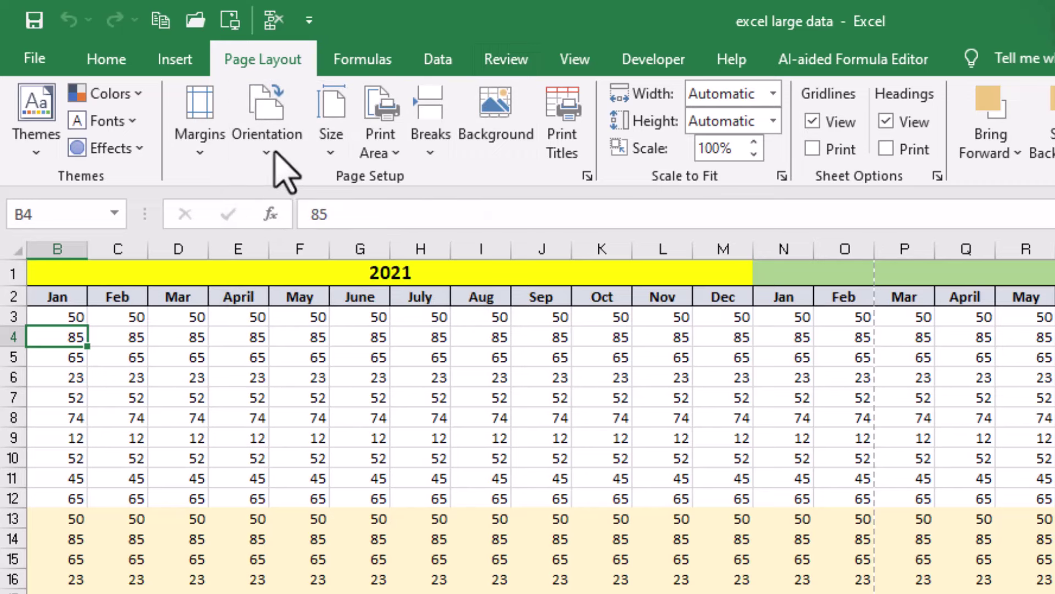
Step: Switch the page orientation to Landscape
{"action": "left_click", "coordinate": [252, 149]}
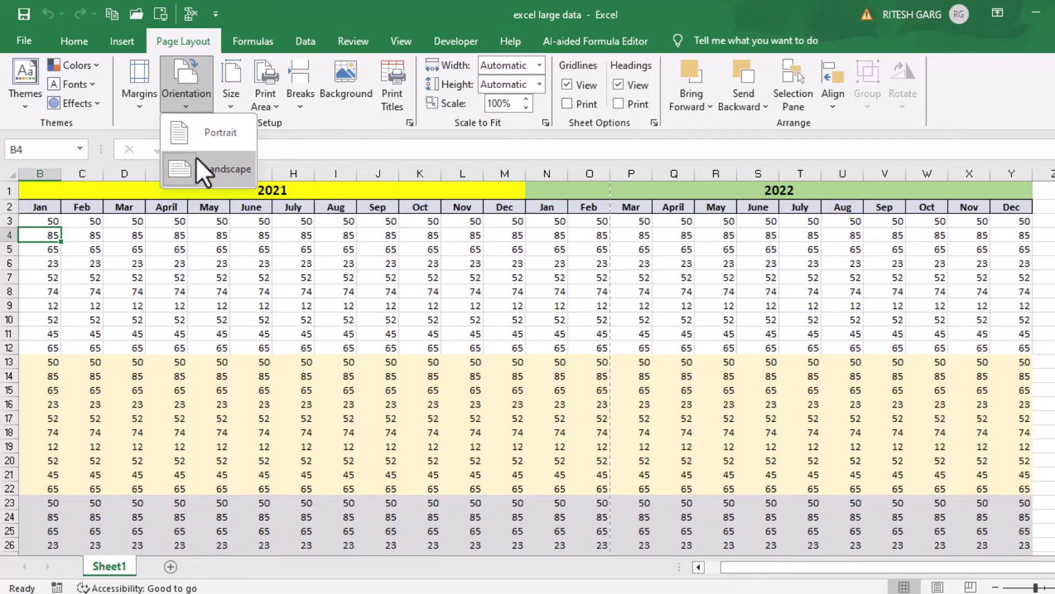
{"action": "left_click", "coordinate": [191, 154]}
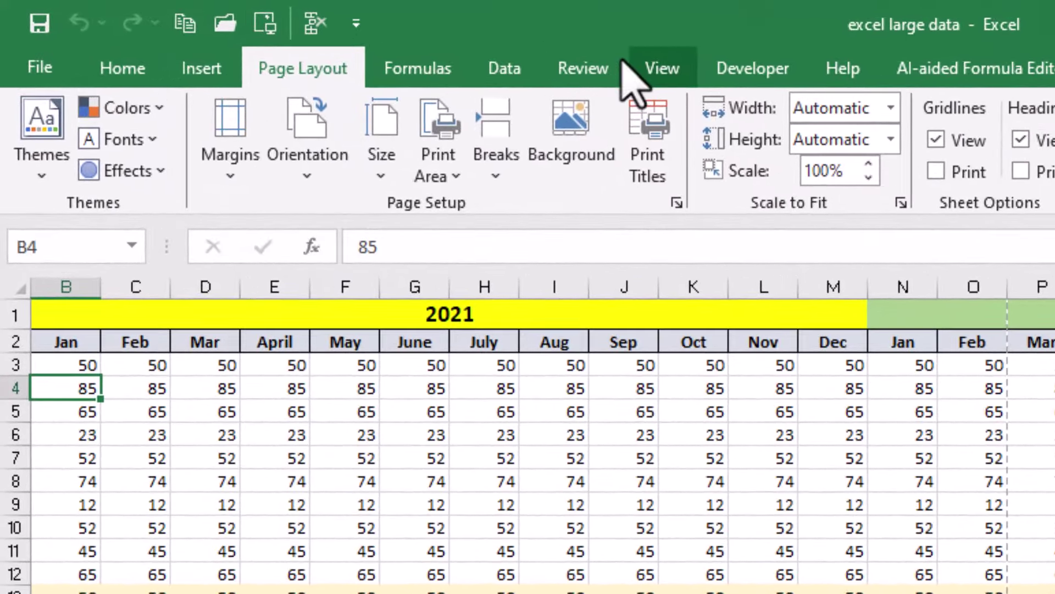
Step: Turn on Page Break Preview, showing page 1 ending after column O and row 32
{"action": "left_click", "coordinate": [437, 45]}
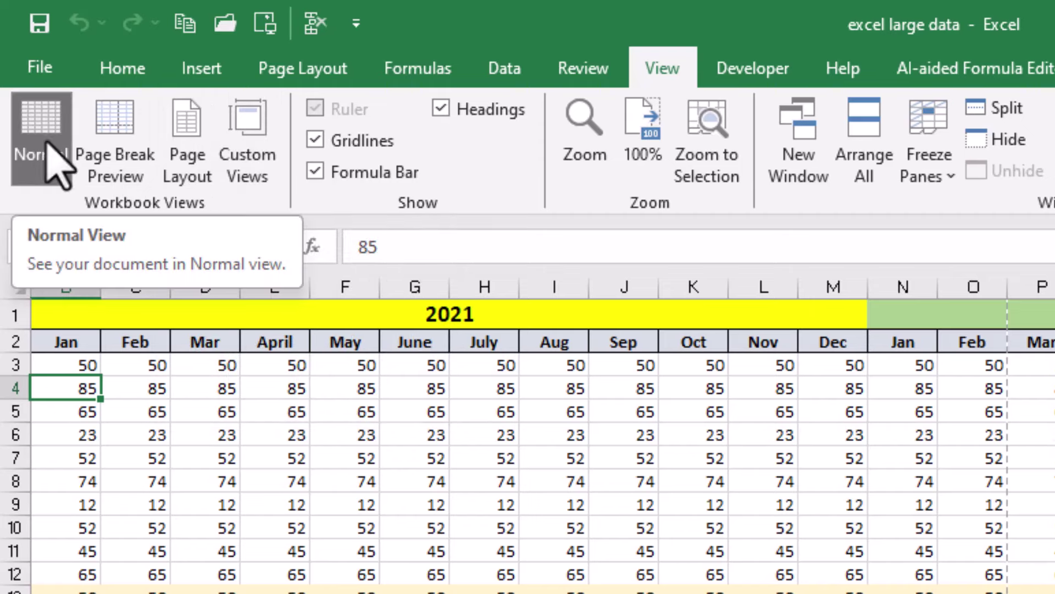
{"action": "left_click", "coordinate": [92, 137]}
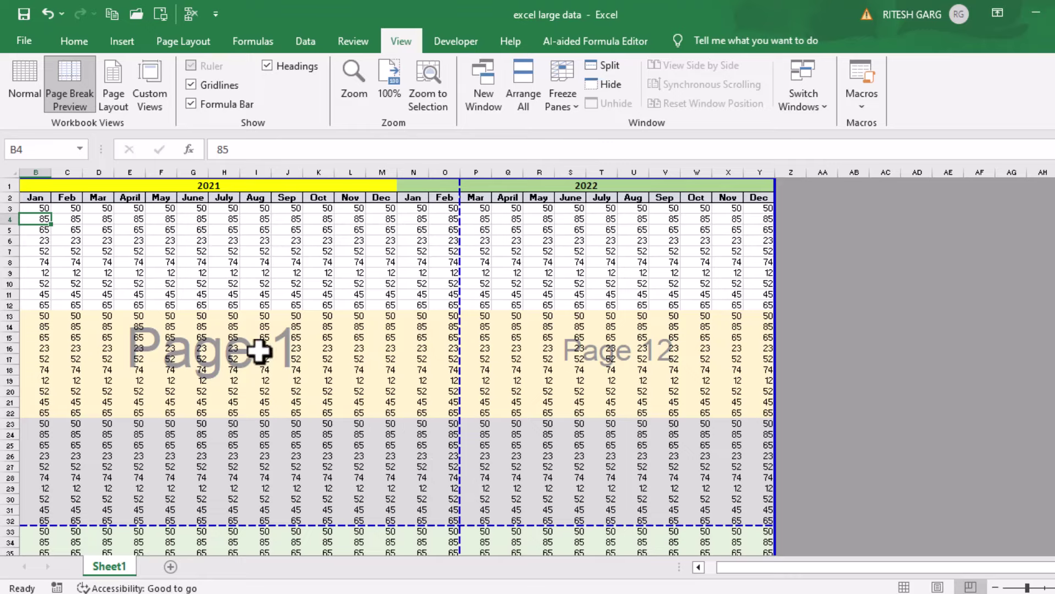
{"action": "scroll", "coordinate": [254, 351], "scroll_direction": "down", "scroll_amount": 3}
{"action": "scroll", "coordinate": [250, 299], "scroll_direction": "up", "scroll_amount": 5}
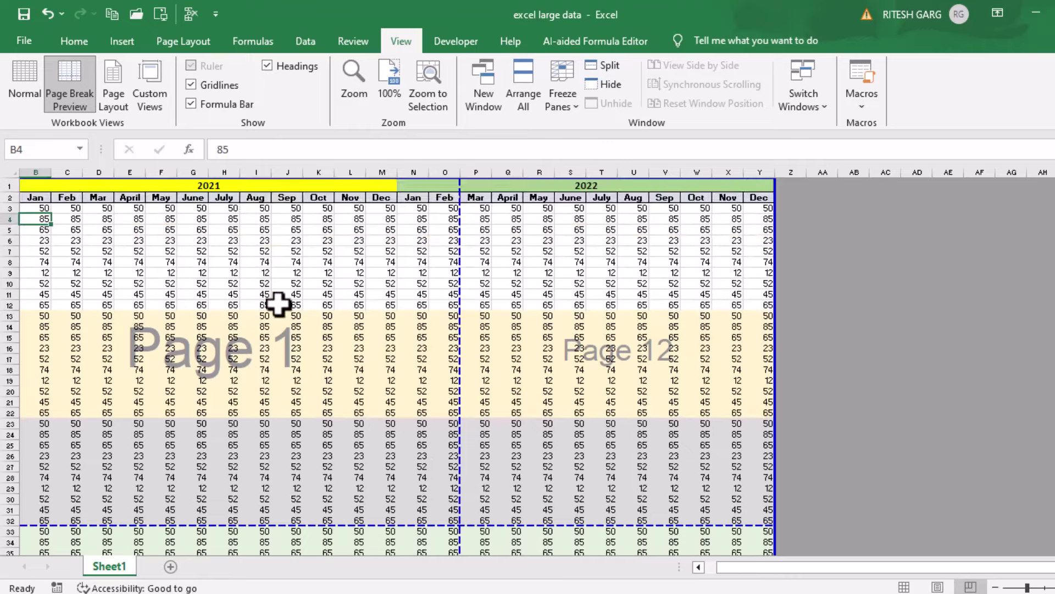
{"action": "scroll", "coordinate": [278, 304], "scroll_direction": "down", "scroll_amount": 3}
{"action": "scroll", "coordinate": [267, 379], "scroll_direction": "down", "scroll_amount": 3}
{"action": "scroll", "coordinate": [266, 379], "scroll_direction": "down", "scroll_amount": 1}
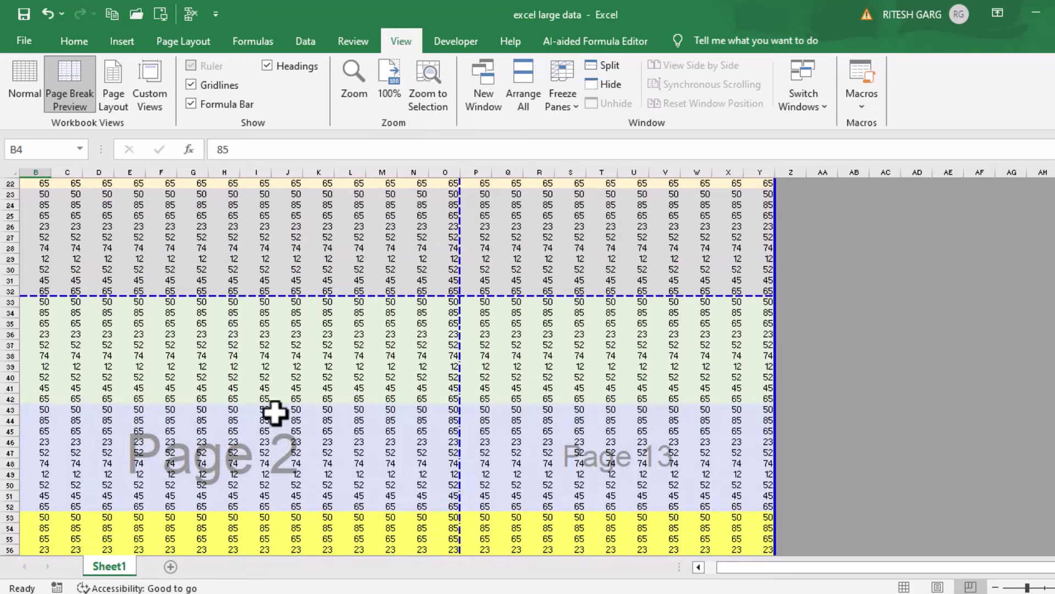
{"action": "scroll", "coordinate": [640, 440], "scroll_direction": "up", "scroll_amount": 4}
{"action": "scroll", "coordinate": [639, 439], "scroll_direction": "up", "scroll_amount": 3}
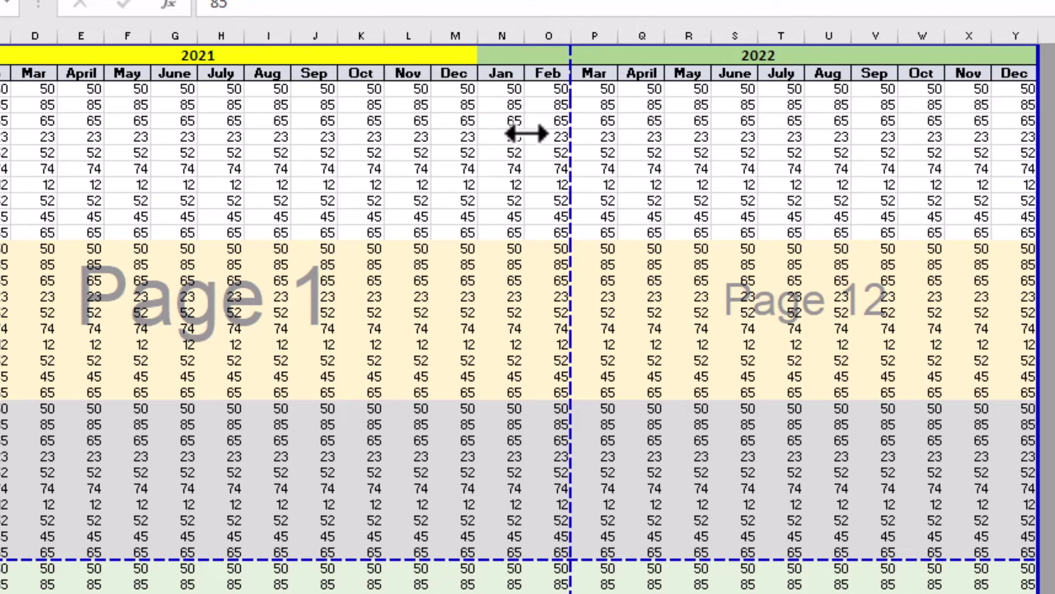
Step: Drag the vertical page break from after column O to after column Y
{"action": "left_click_drag", "start_coordinate": [526, 133], "coordinate": [527, 133]}
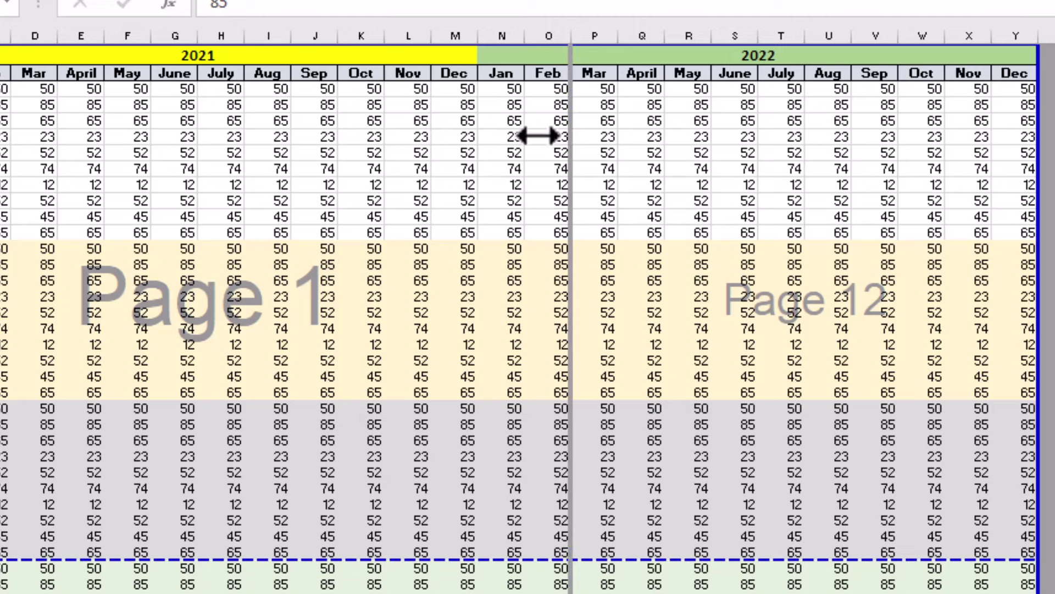
{"action": "left_click_drag", "start_coordinate": [526, 133], "coordinate": [906, 165]}
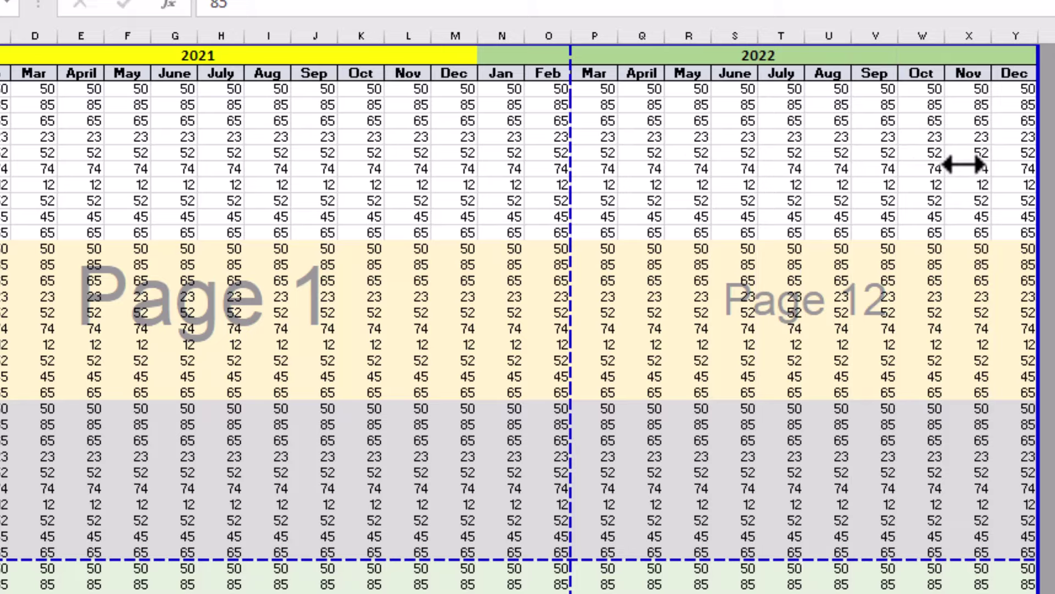
{"action": "left_click_drag", "start_coordinate": [963, 164], "coordinate": [1036, 163]}
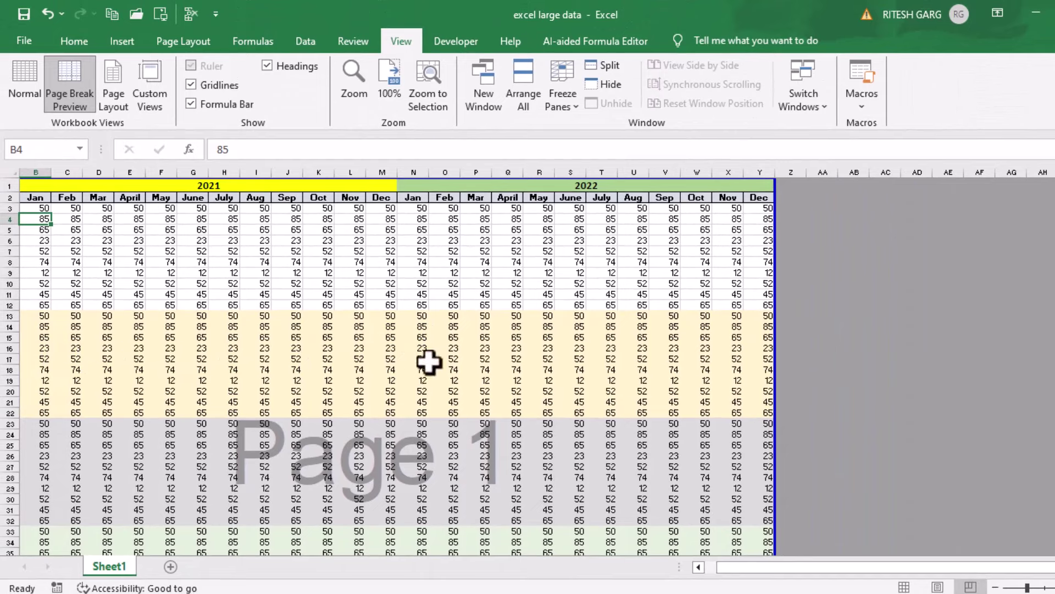
Step: Check the resulting pages down the sheet, then return to Normal view
{"action": "scroll", "coordinate": [663, 363], "scroll_direction": "down", "scroll_amount": 1}
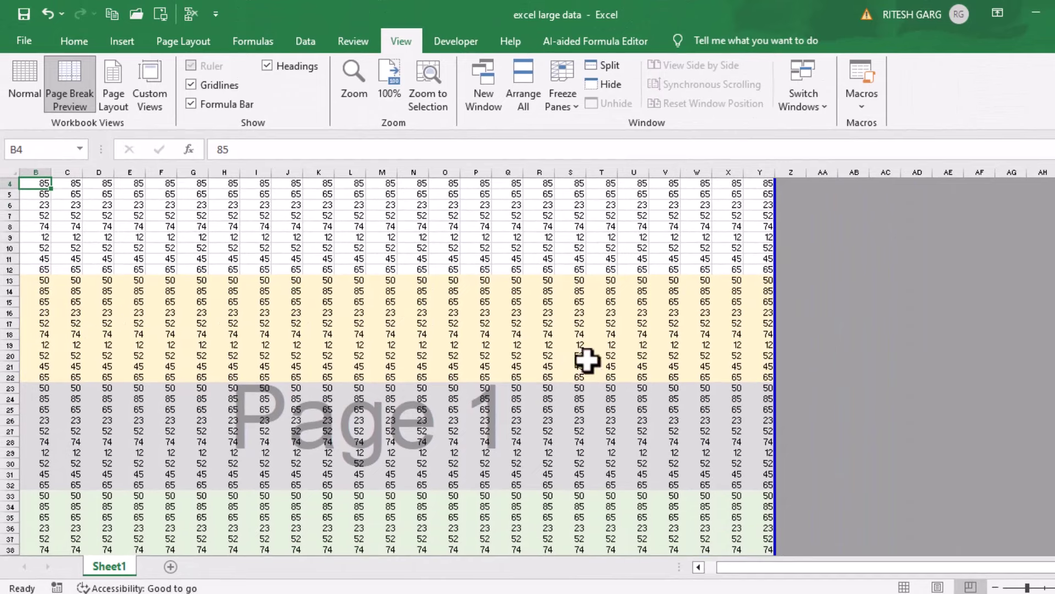
{"action": "scroll", "coordinate": [584, 357], "scroll_direction": "down", "scroll_amount": 2}
{"action": "scroll", "coordinate": [539, 354], "scroll_direction": "down", "scroll_amount": 4}
{"action": "scroll", "coordinate": [489, 337], "scroll_direction": "down", "scroll_amount": 5}
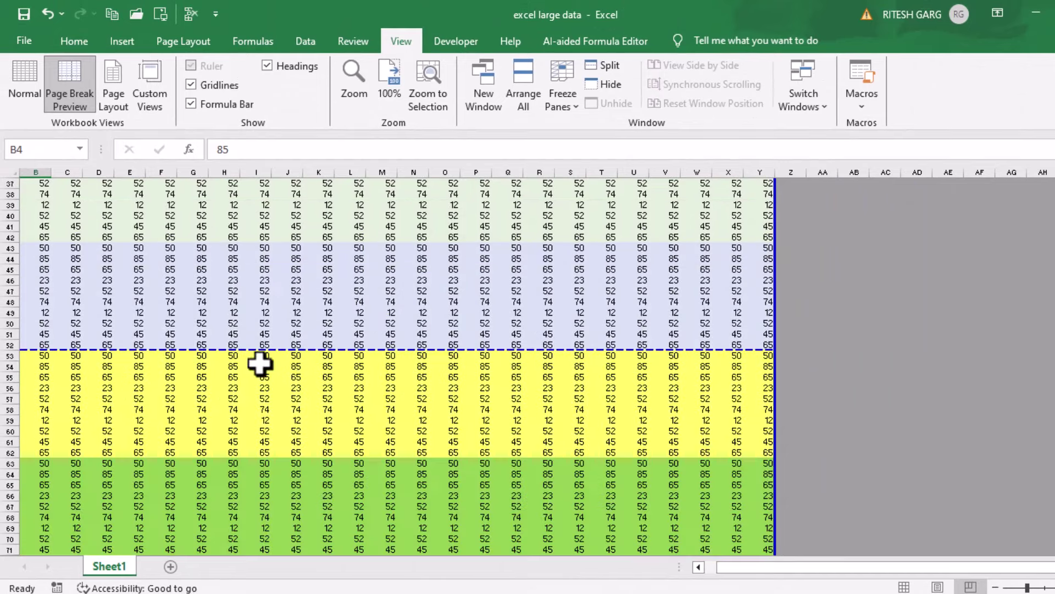
{"action": "scroll", "coordinate": [307, 335], "scroll_direction": "down", "scroll_amount": 2}
{"action": "scroll", "coordinate": [379, 310], "scroll_direction": "down", "scroll_amount": 2}
{"action": "scroll", "coordinate": [391, 320], "scroll_direction": "down", "scroll_amount": 2}
{"action": "scroll", "coordinate": [439, 346], "scroll_direction": "down", "scroll_amount": 3}
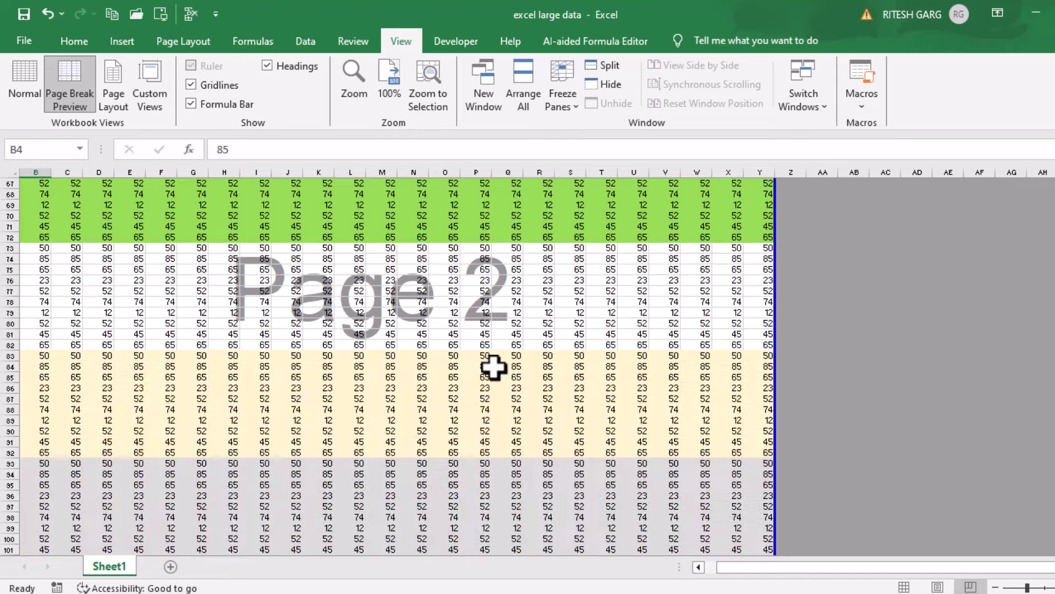
{"action": "scroll", "coordinate": [490, 369], "scroll_direction": "down", "scroll_amount": 13}
{"action": "scroll", "coordinate": [490, 370], "scroll_direction": "down", "scroll_amount": 4}
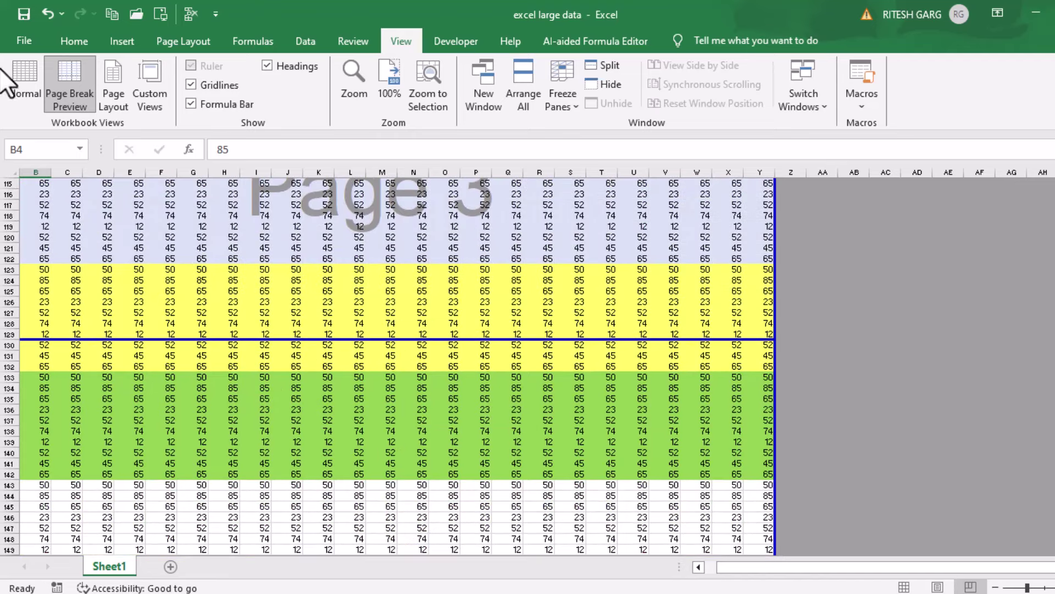
{"action": "left_click", "coordinate": [28, 80]}
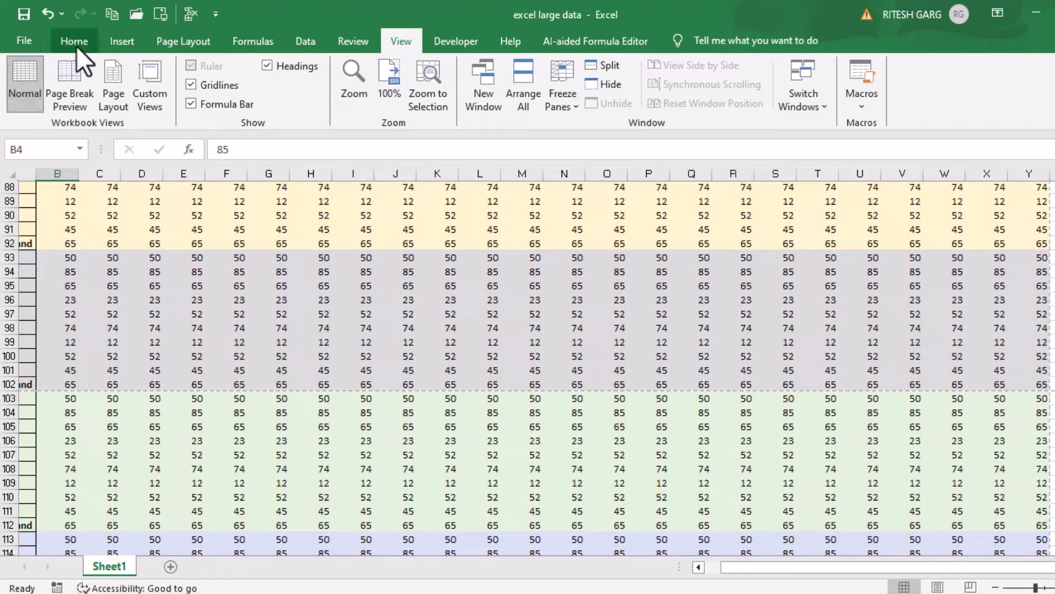
{"action": "key", "text": "ctrl+p"}
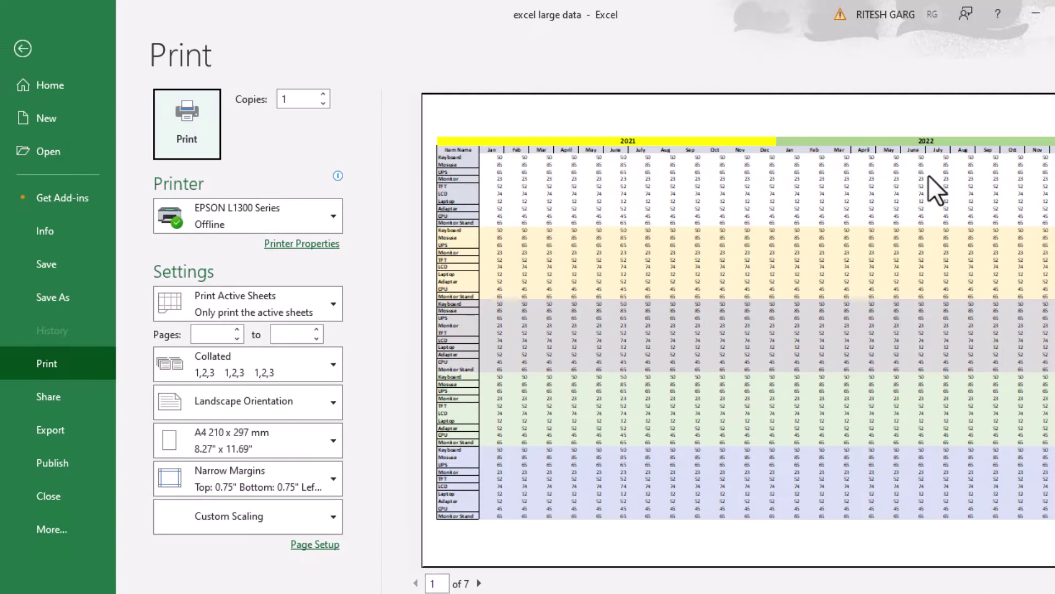
{"action": "scroll", "coordinate": [992, 257], "scroll_direction": "down", "scroll_amount": 2}
{"action": "scroll", "coordinate": [937, 319], "scroll_direction": "up", "scroll_amount": 1}
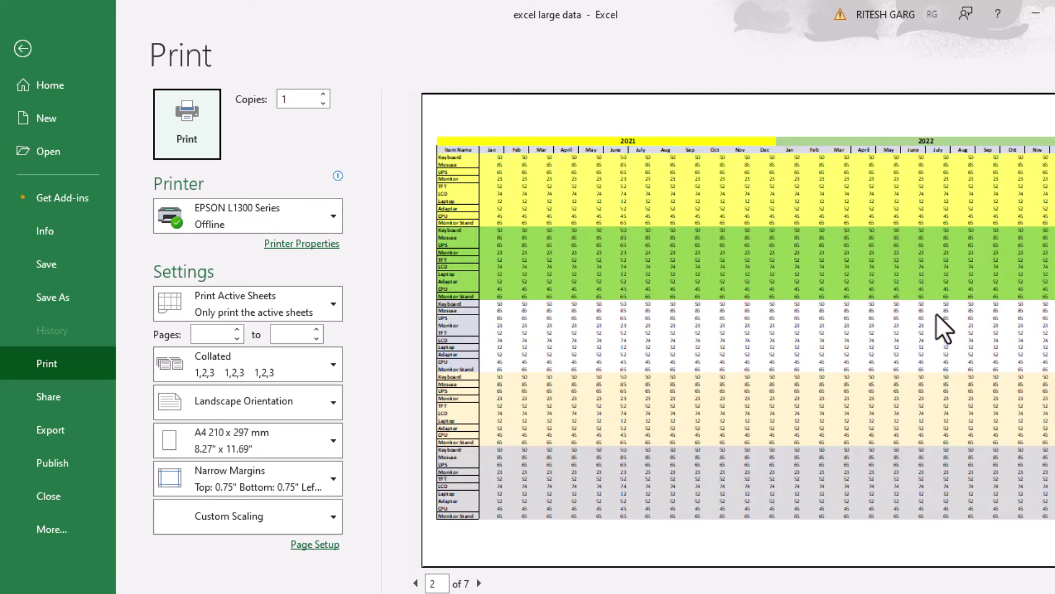
{"action": "scroll", "coordinate": [854, 262], "scroll_direction": "up", "scroll_amount": 1}
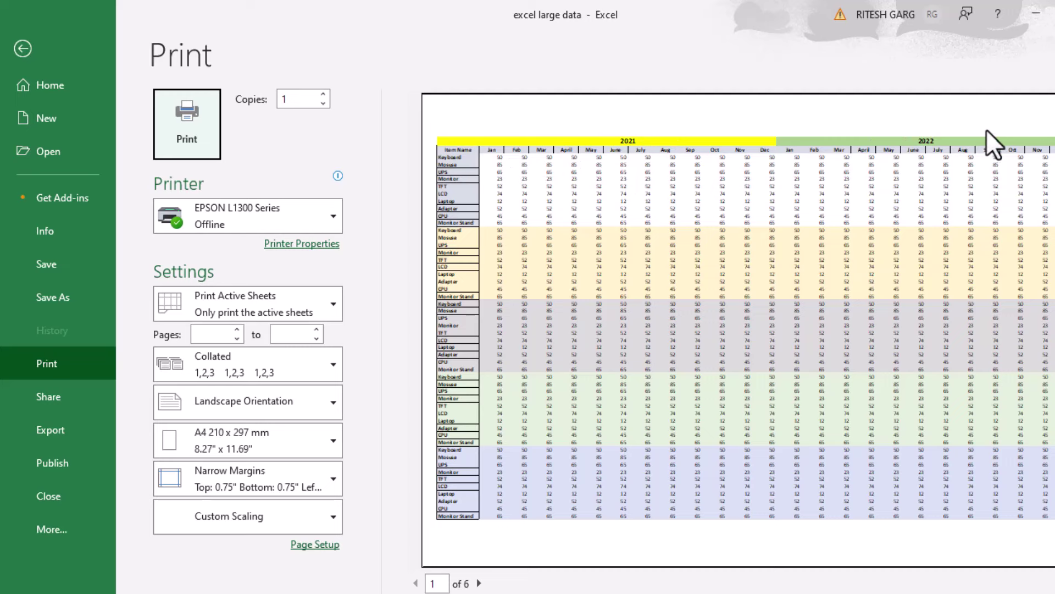
{"action": "scroll", "coordinate": [774, 273], "scroll_direction": "down", "scroll_amount": 1}
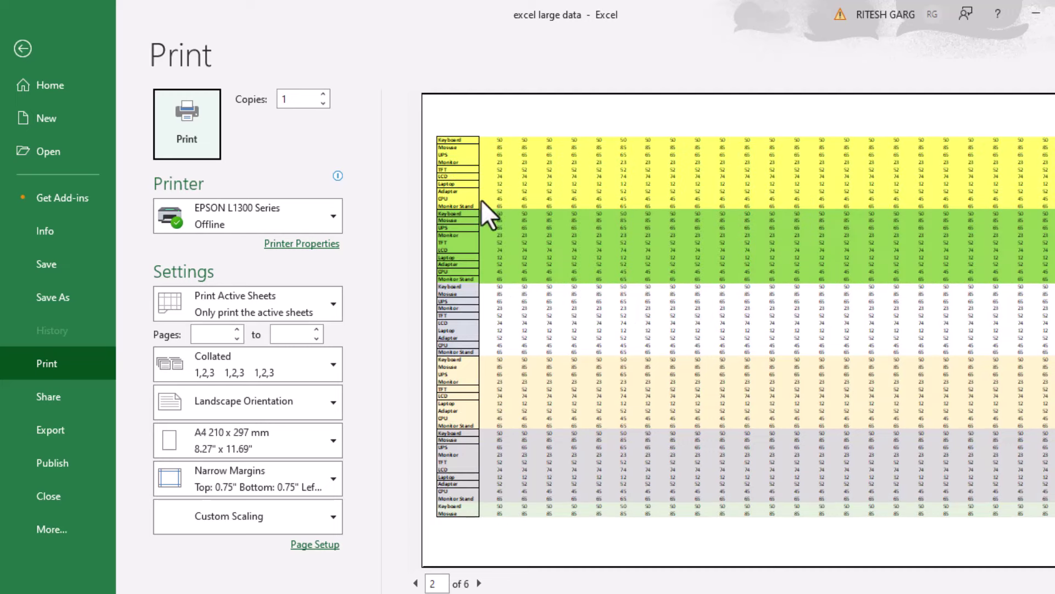
{"action": "scroll", "coordinate": [726, 228], "scroll_direction": "up", "scroll_amount": 1}
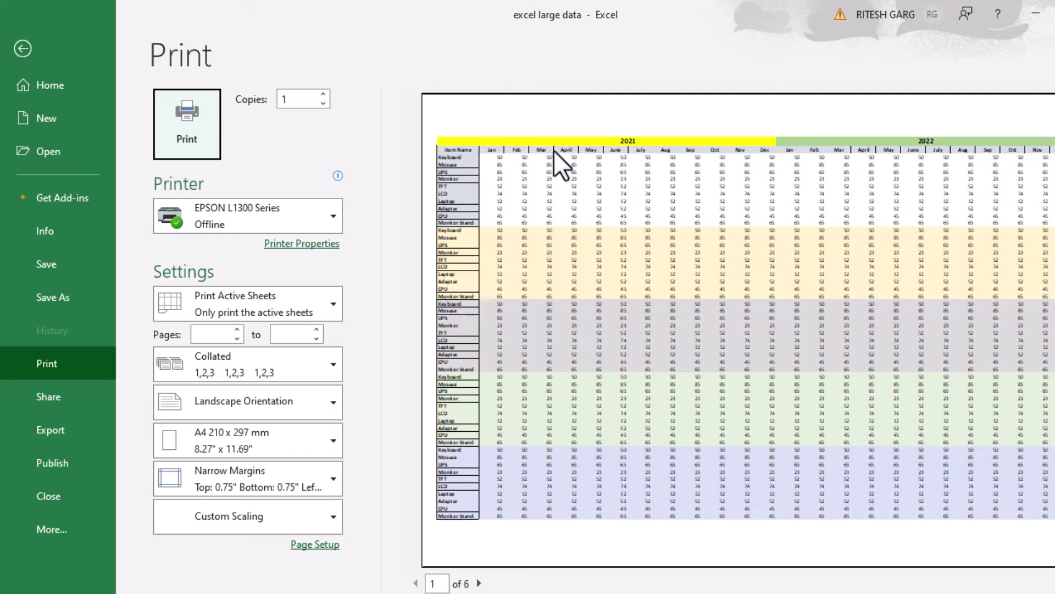
{"action": "scroll", "coordinate": [692, 214], "scroll_direction": "down", "scroll_amount": 2}
{"action": "scroll", "coordinate": [700, 210], "scroll_direction": "down", "scroll_amount": 1}
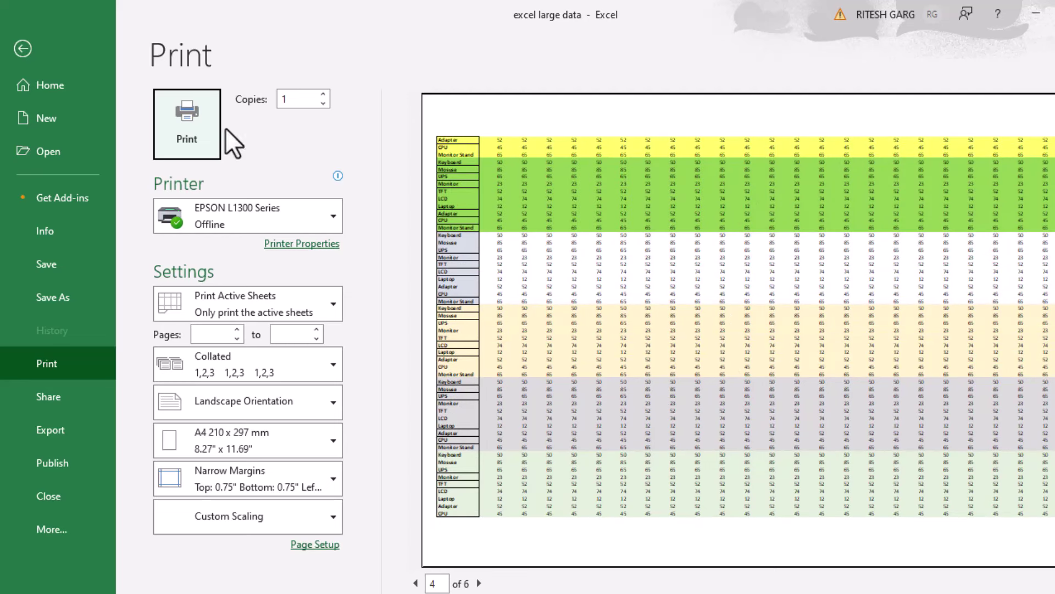
{"action": "left_click", "coordinate": [55, 54]}
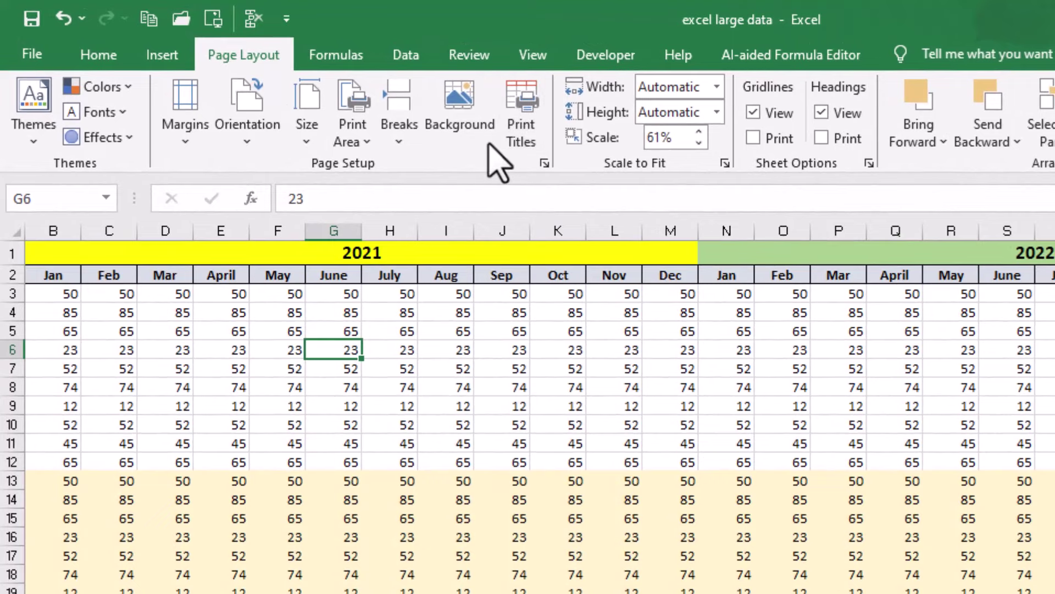
Step: Open Print Titles and pick rows to repeat at top directly on the sheet, giving $1:$1
{"action": "left_click", "coordinate": [491, 107]}
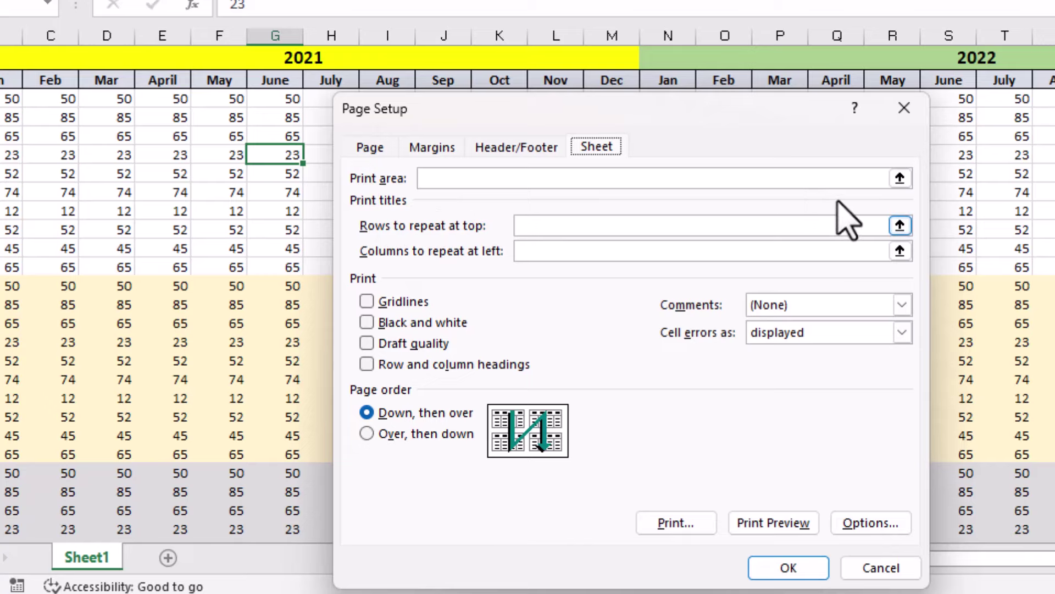
{"action": "left_click", "coordinate": [900, 225]}
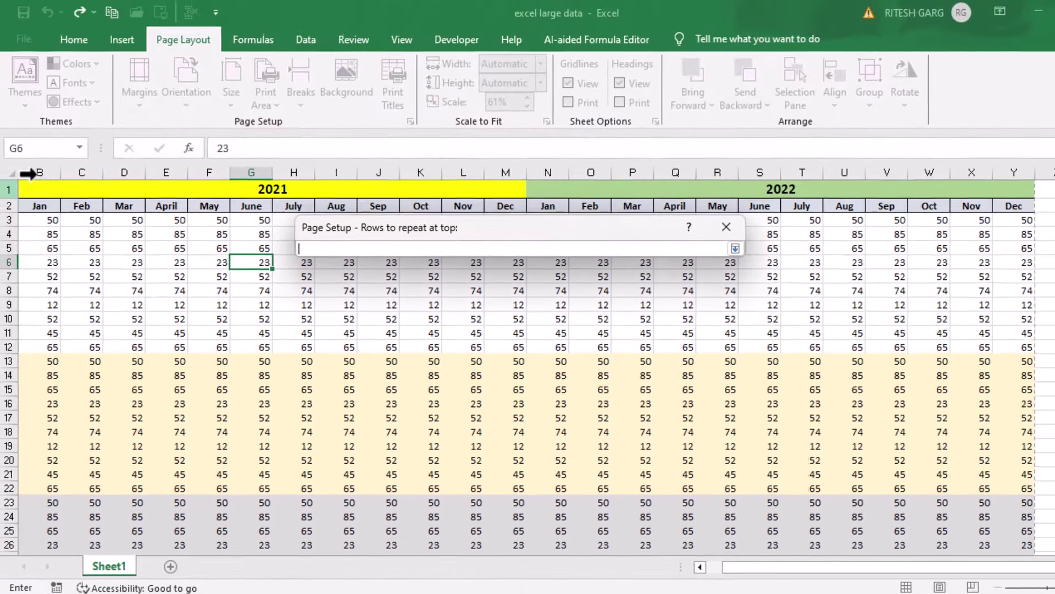
Step: Select row headers 1–2 so rows to repeat reads $1:$2, then restore the Page Setup dialog
{"action": "left_click", "coordinate": [9, 190]}
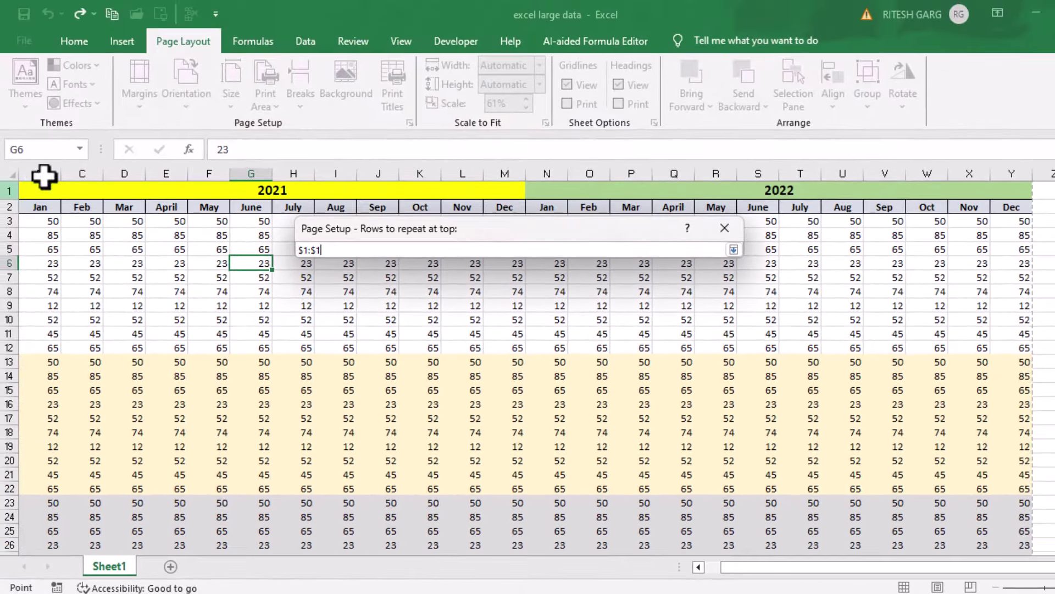
{"action": "left_click_drag", "start_coordinate": [44, 176], "coordinate": [51, 191]}
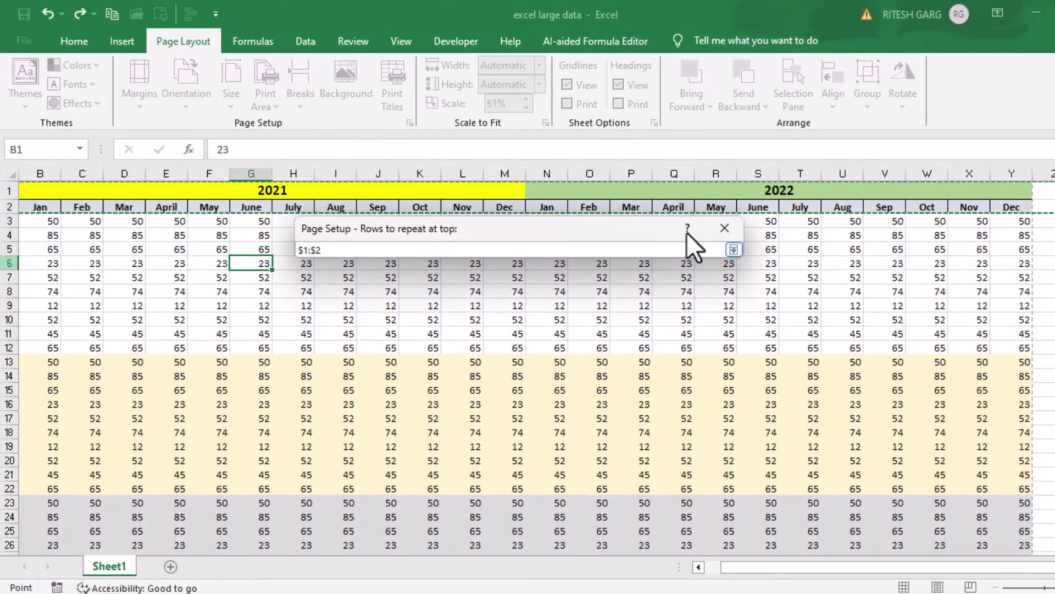
{"action": "key", "text": "Return"}
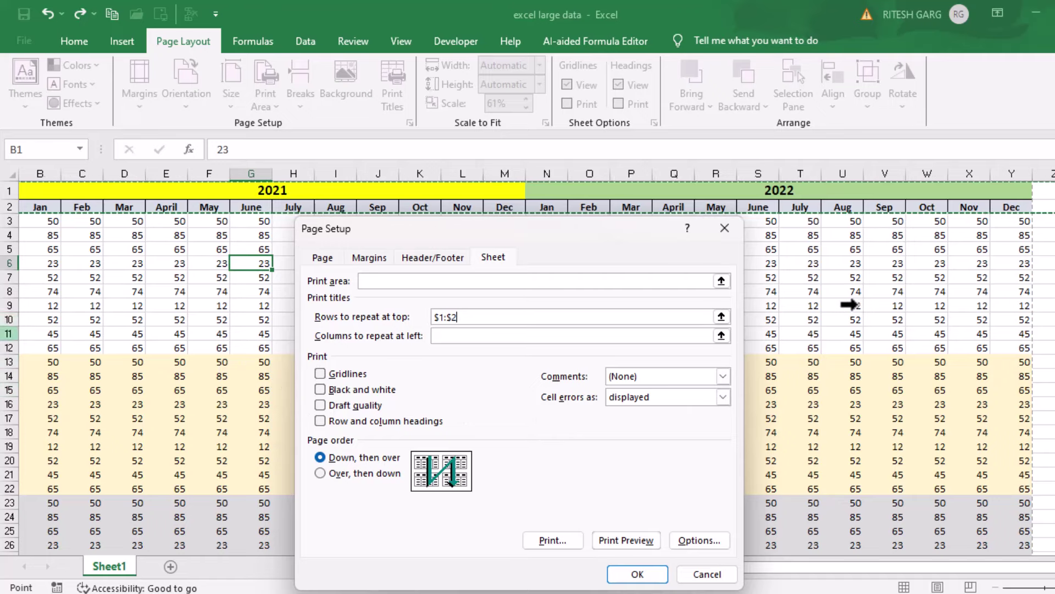
Step: Enable gridline printing, apply the page setup, and preview the 7-page printout
{"action": "left_click", "coordinate": [318, 374]}
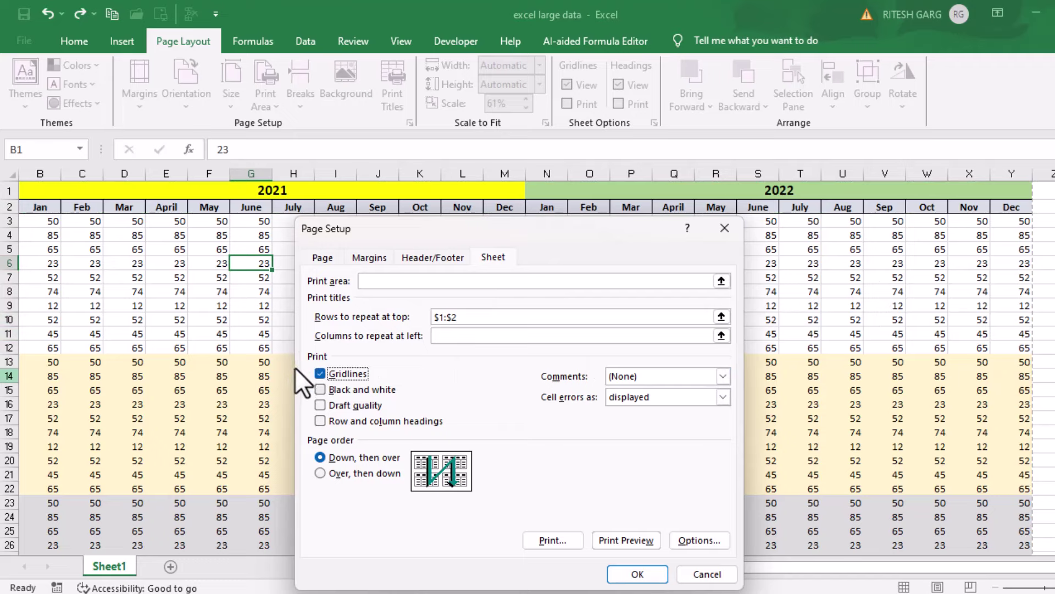
{"action": "key", "text": "Return"}
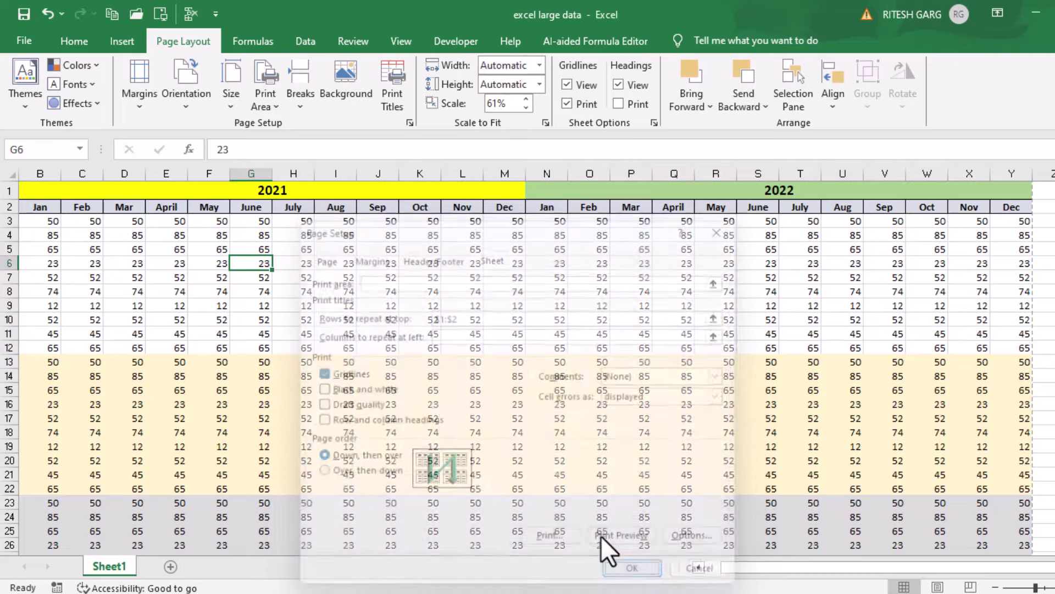
{"action": "key", "text": "ctrl+p"}
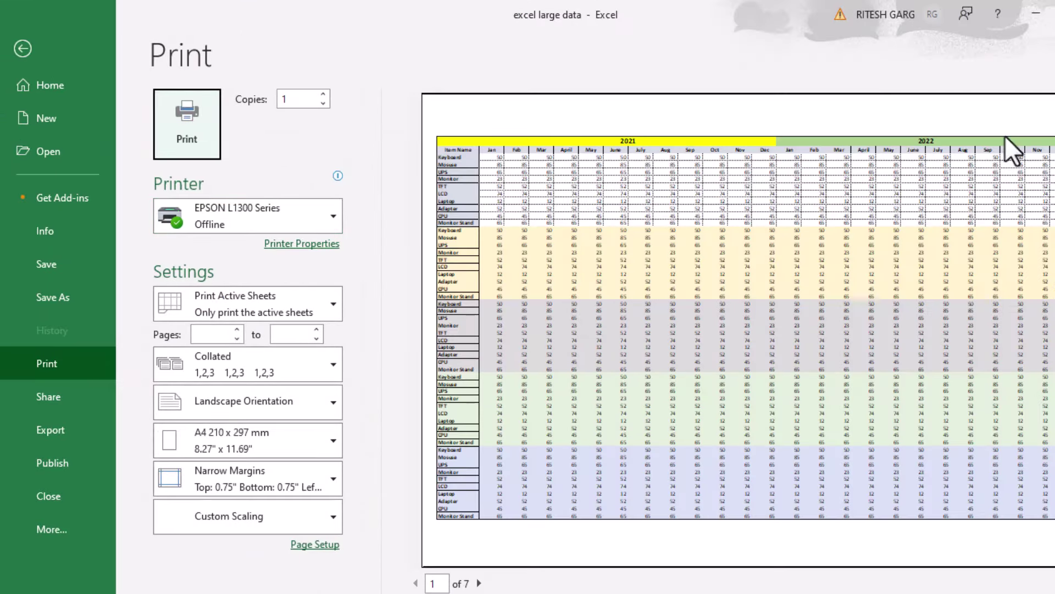
Step: Review the 7 landscape print preview pages for repeated 2021/2022 headers and gridlines
{"action": "scroll", "coordinate": [854, 229], "scroll_direction": "down", "scroll_amount": 1}
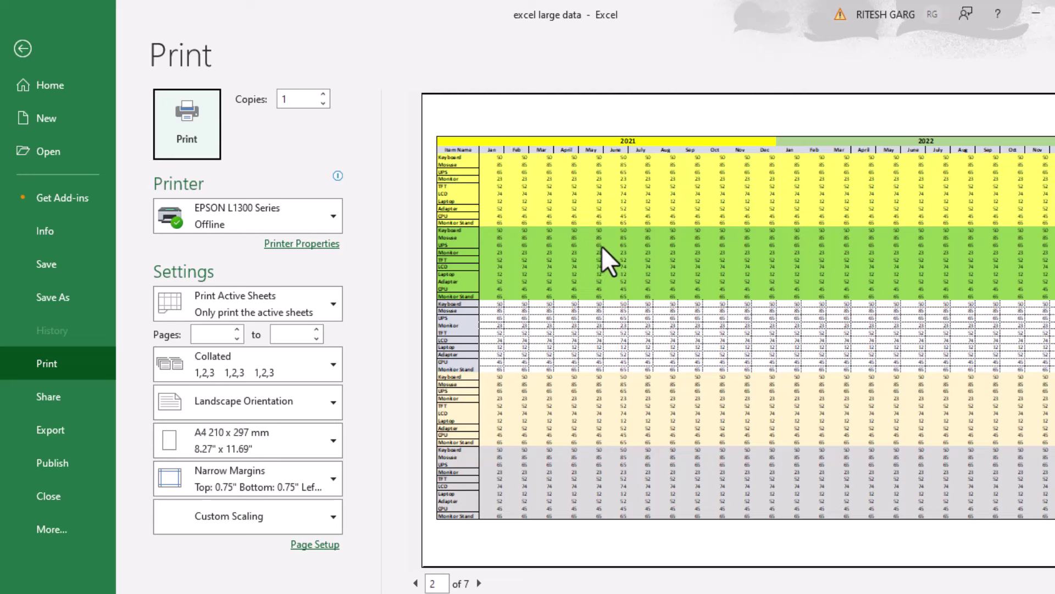
{"action": "scroll", "coordinate": [604, 249], "scroll_direction": "down", "scroll_amount": 1}
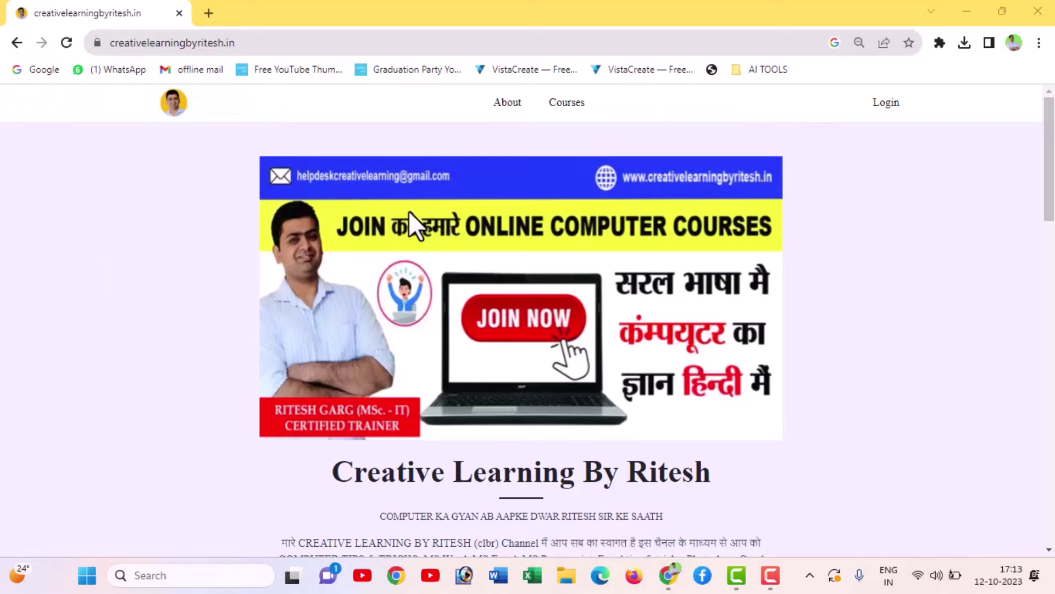
Step: Open the MS Word MASTER COURSE from Courses & packages, then begin entering the site address
{"action": "scroll", "coordinate": [515, 297], "scroll_direction": "down", "scroll_amount": 6}
{"action": "scroll", "coordinate": [516, 297], "scroll_direction": "down", "scroll_amount": 2}
{"action": "scroll", "coordinate": [516, 298], "scroll_direction": "down", "scroll_amount": 2}
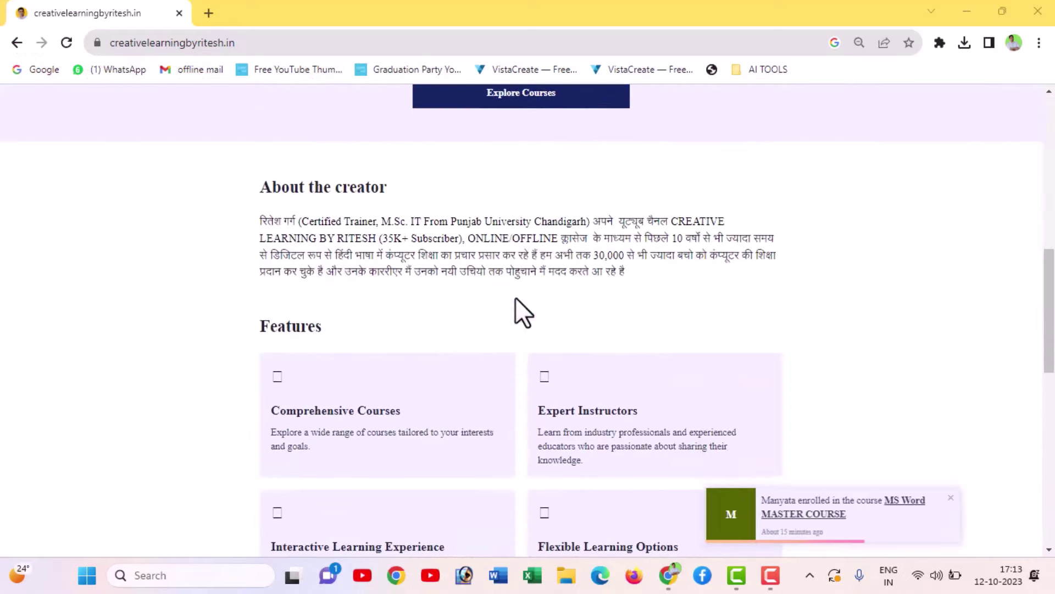
{"action": "scroll", "coordinate": [515, 298], "scroll_direction": "down", "scroll_amount": 2}
{"action": "scroll", "coordinate": [516, 299], "scroll_direction": "down", "scroll_amount": 2}
{"action": "scroll", "coordinate": [515, 298], "scroll_direction": "down", "scroll_amount": 3}
{"action": "scroll", "coordinate": [516, 300], "scroll_direction": "down", "scroll_amount": 3}
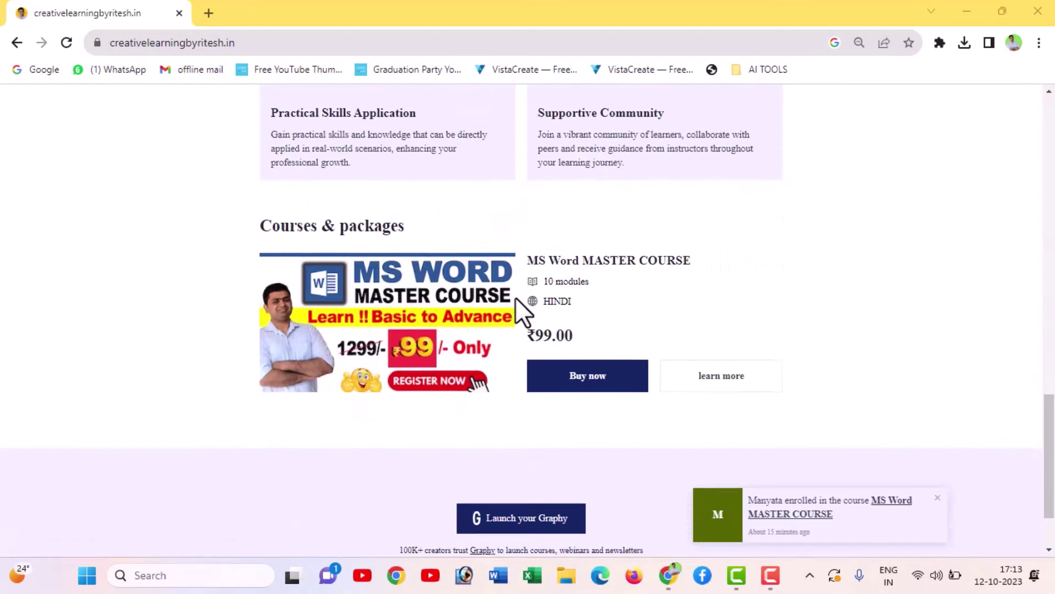
{"action": "scroll", "coordinate": [517, 300], "scroll_direction": "down", "scroll_amount": 1}
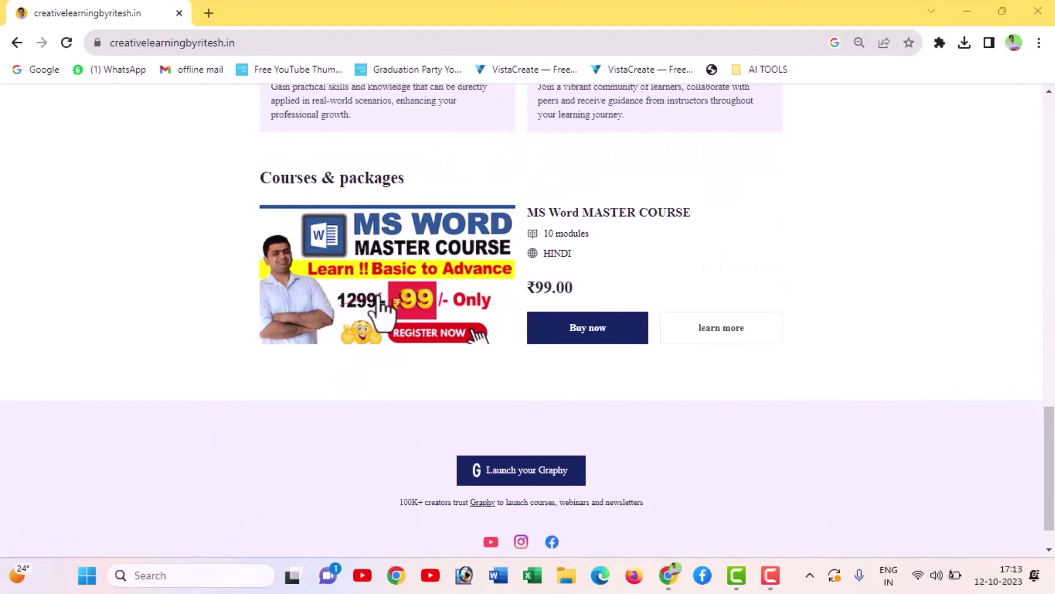
{"action": "left_click", "coordinate": [413, 299]}
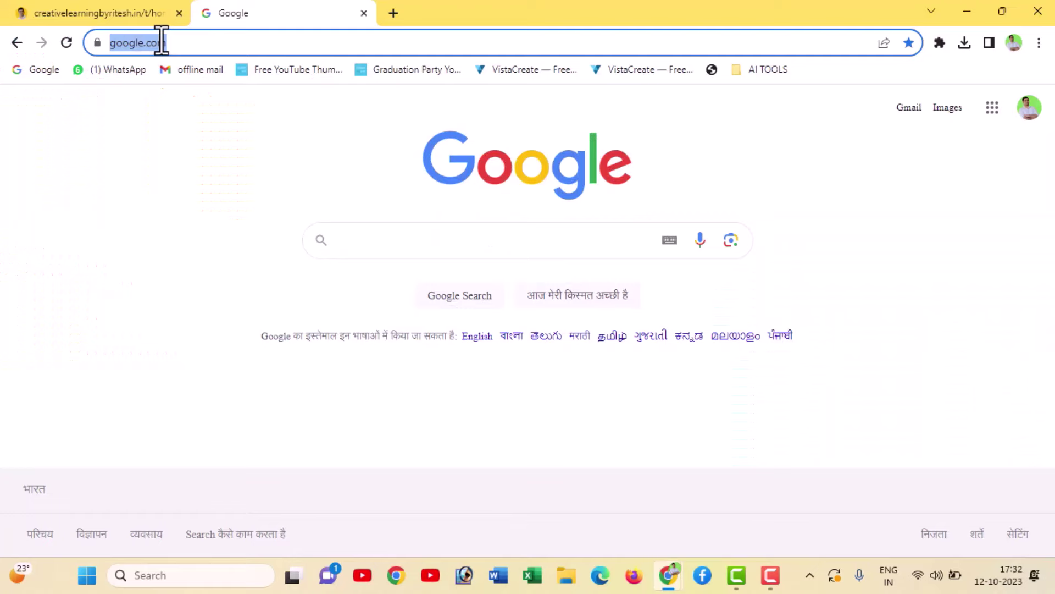
{"action": "type", "text": "www.c"}
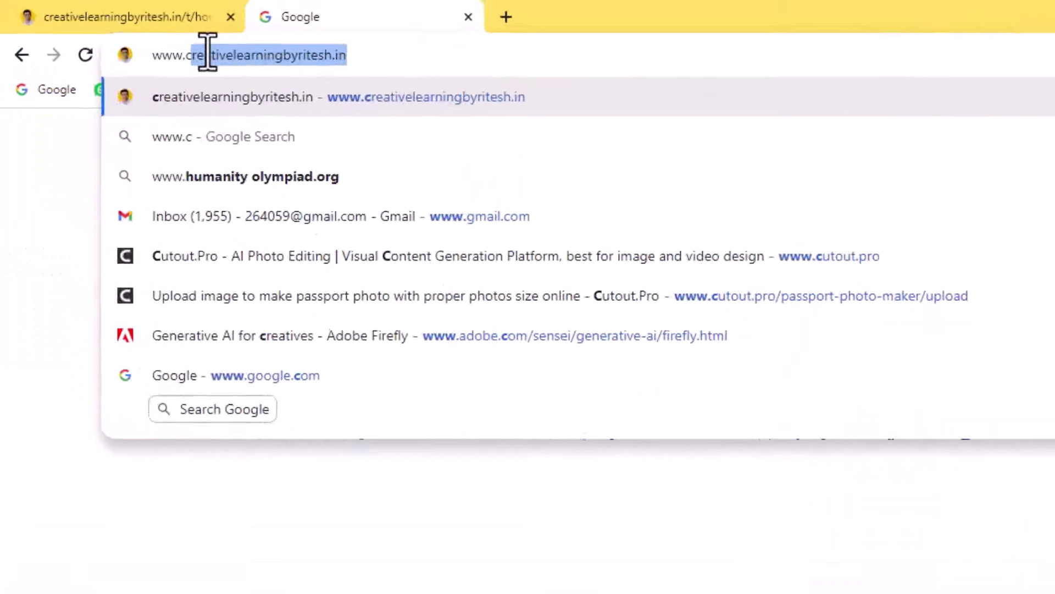
{"action": "type", "text": "reativelearningbyritesh.in"}
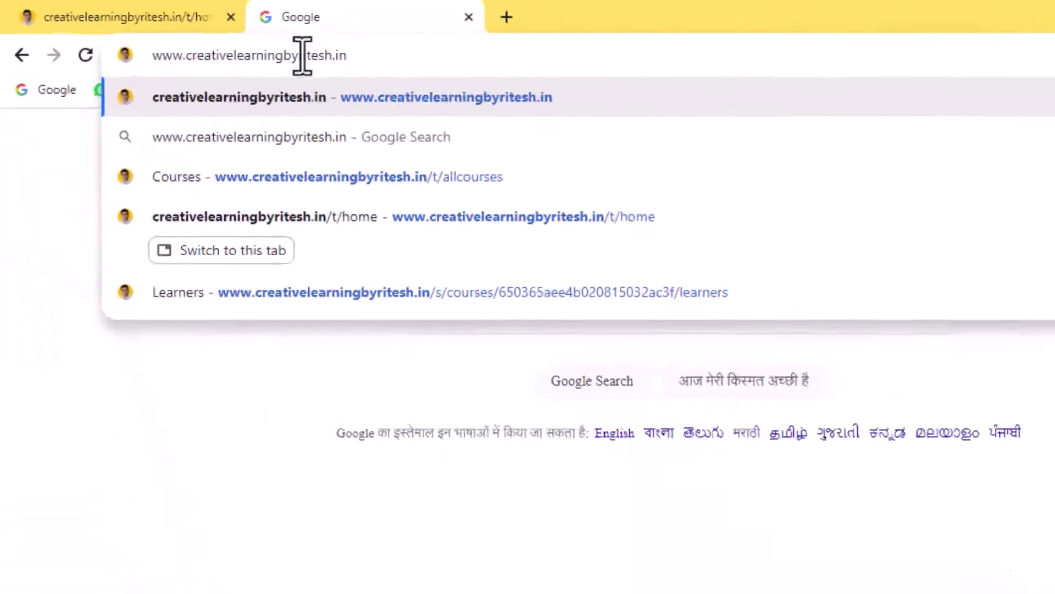
Step: Load the creativelearningbyritesh.in homepage and proceed to buy the MS Word MASTER COURSE
{"action": "key", "text": "Return"}
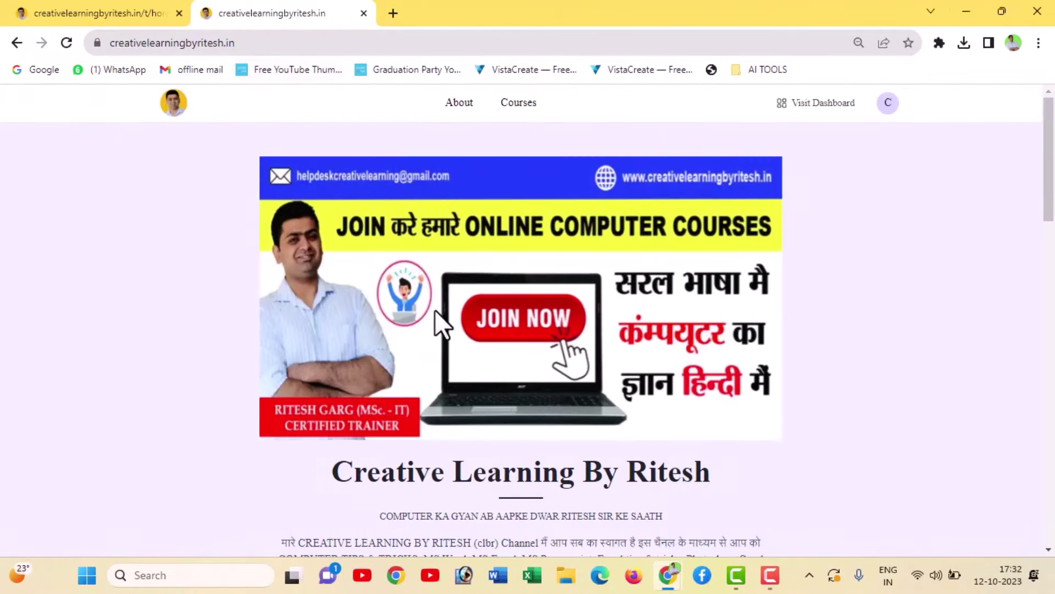
{"action": "scroll", "coordinate": [467, 300], "scroll_direction": "down", "scroll_amount": 5}
{"action": "scroll", "coordinate": [467, 300], "scroll_direction": "down", "scroll_amount": 5}
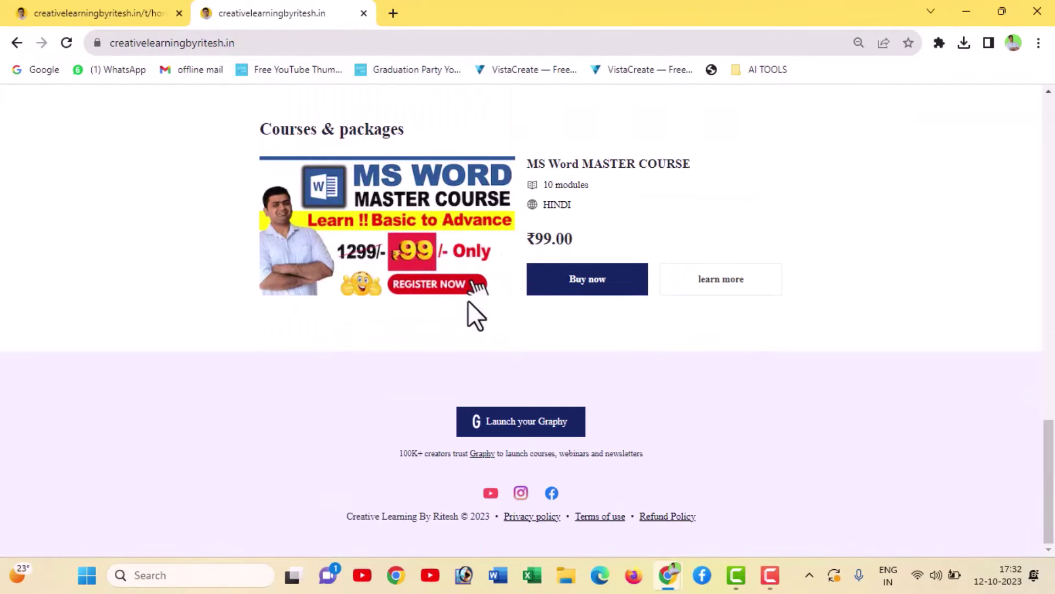
{"action": "left_click", "coordinate": [568, 302]}
{"action": "left_click", "coordinate": [770, 443]}
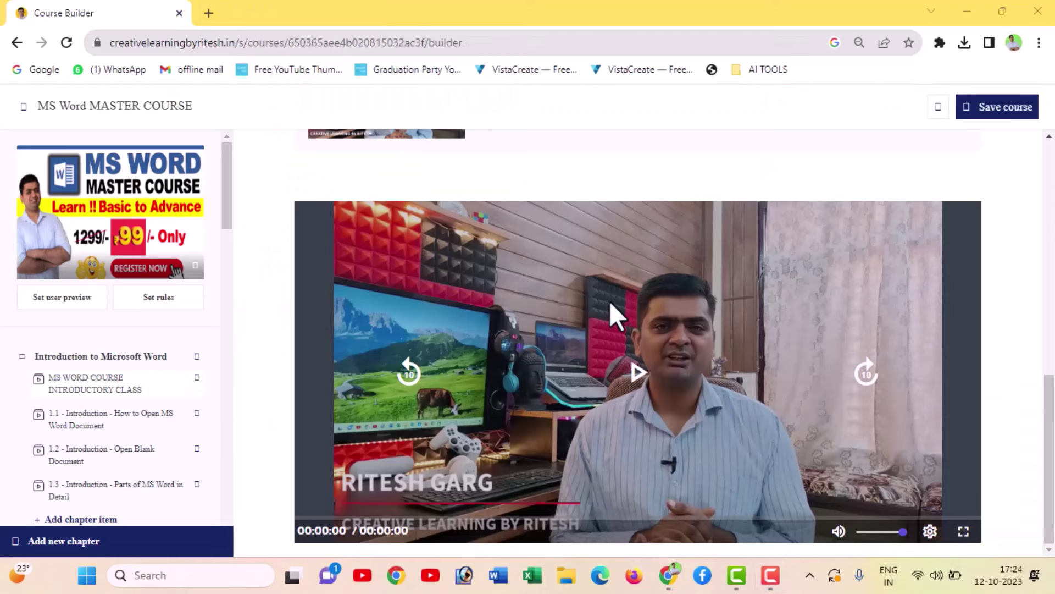
Step: Browse the MS Word MASTER COURSE chapter list in the Course Builder sidebar
{"action": "scroll", "coordinate": [100, 435], "scroll_direction": "down", "scroll_amount": 2}
{"action": "scroll", "coordinate": [101, 435], "scroll_direction": "down", "scroll_amount": 3}
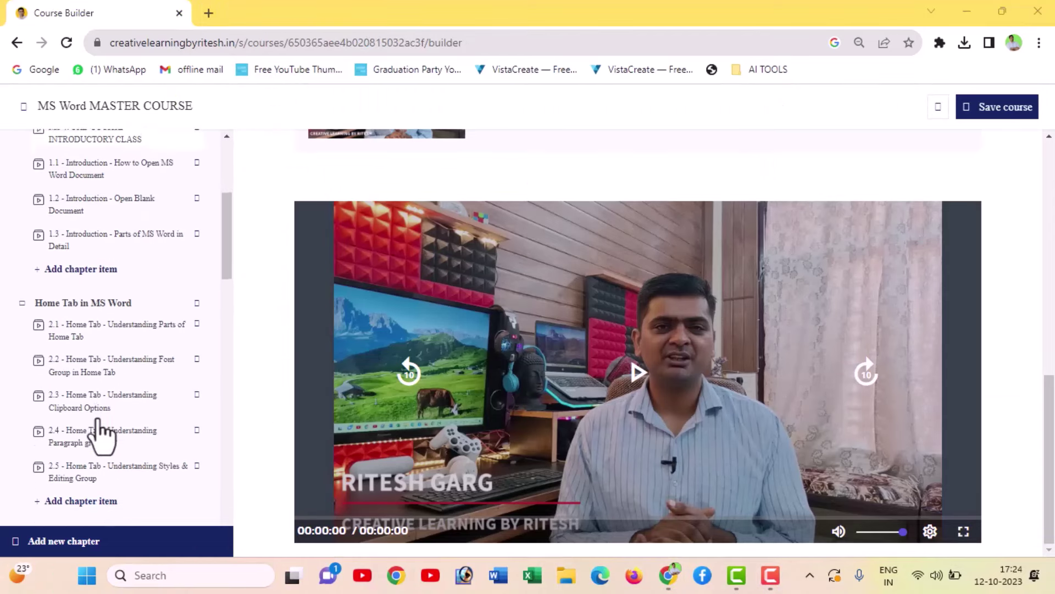
{"action": "scroll", "coordinate": [100, 435], "scroll_direction": "down", "scroll_amount": 3}
{"action": "scroll", "coordinate": [101, 434], "scroll_direction": "down", "scroll_amount": 4}
{"action": "scroll", "coordinate": [101, 435], "scroll_direction": "down", "scroll_amount": 4}
{"action": "scroll", "coordinate": [101, 431], "scroll_direction": "down", "scroll_amount": 1}
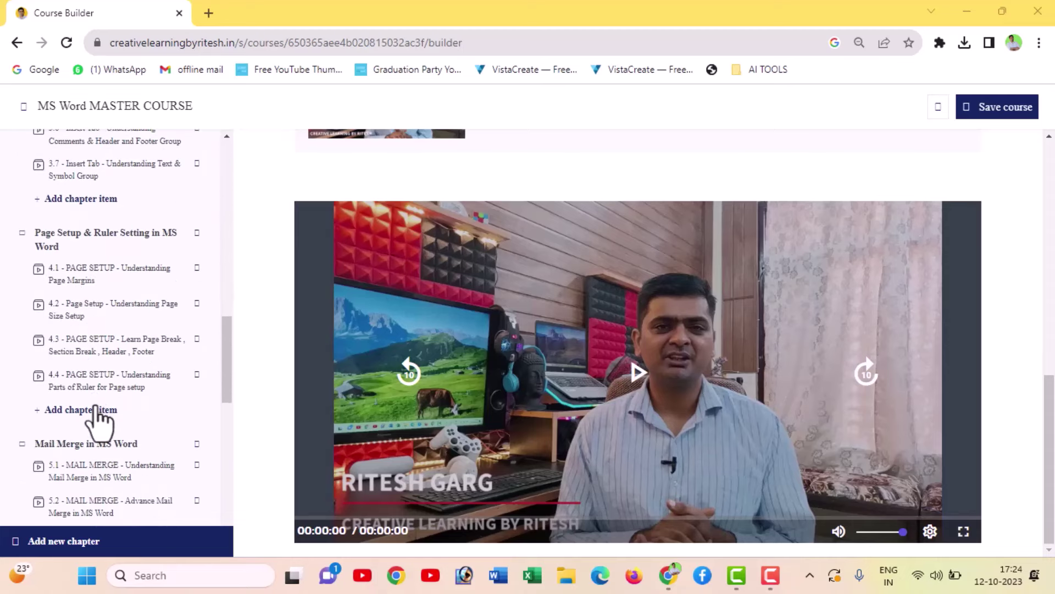
{"action": "scroll", "coordinate": [99, 426], "scroll_direction": "down", "scroll_amount": 4}
{"action": "scroll", "coordinate": [100, 420], "scroll_direction": "down", "scroll_amount": 5}
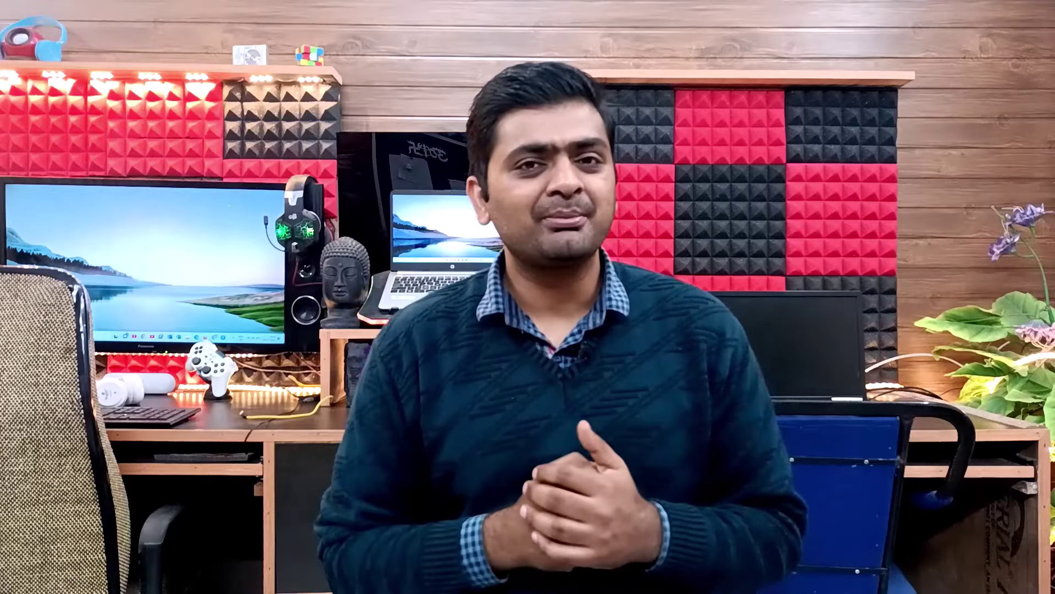